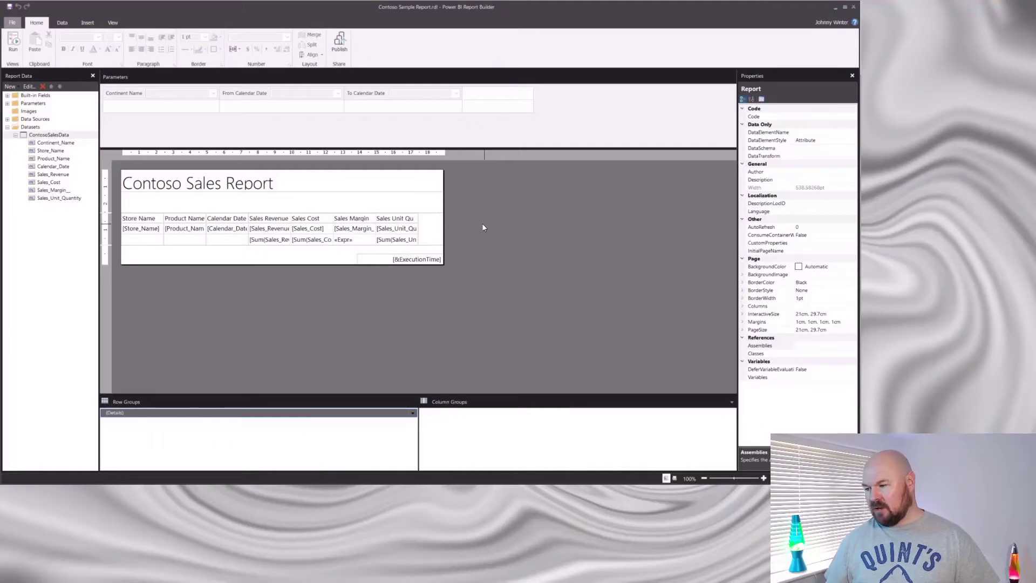
Step: Run the Contoso sales report and choose 6/1/2021 as the From Calendar Date
left_click(13, 42)
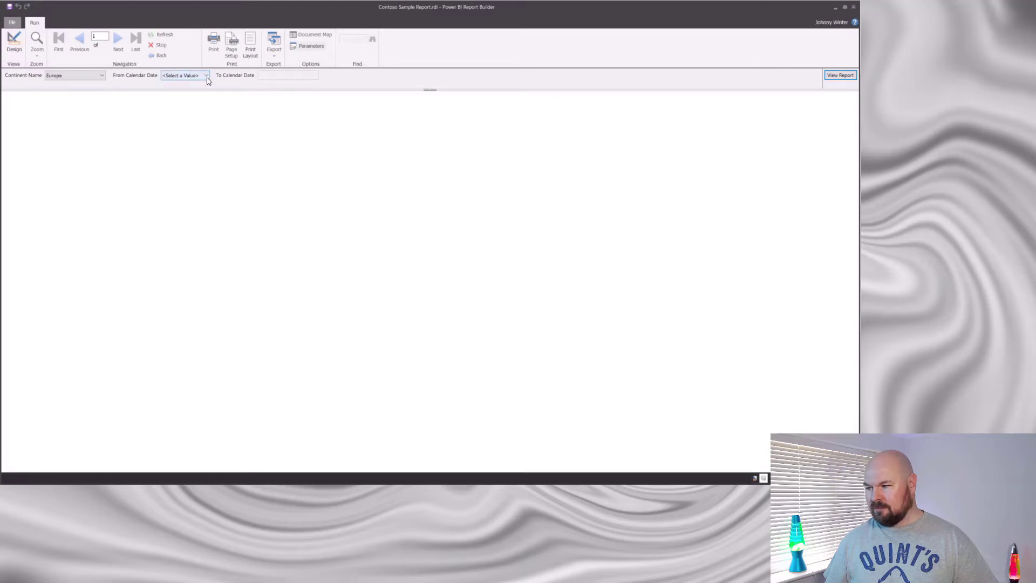
left_click(207, 76)
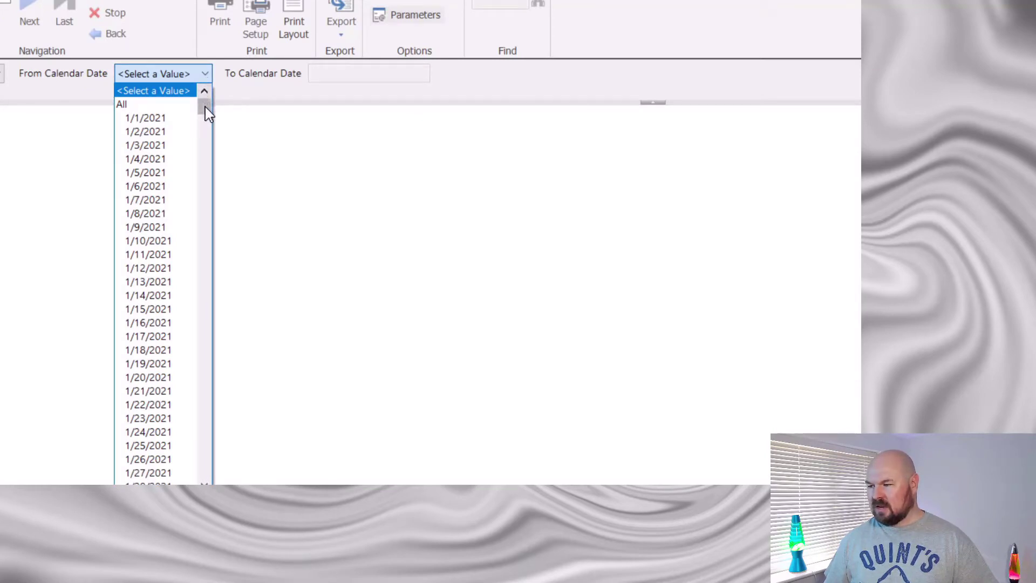
scroll(157, 181, "down", 18)
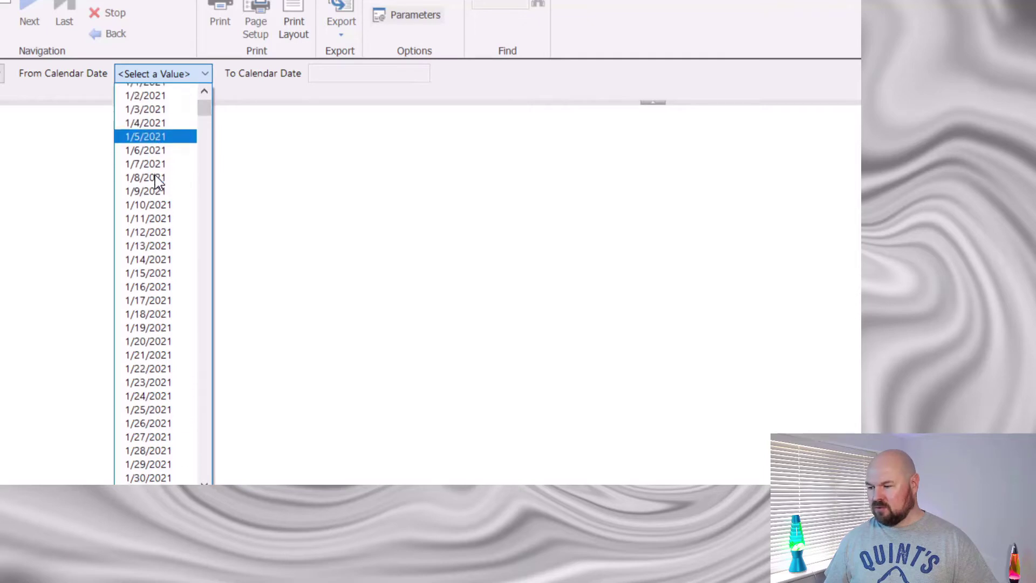
scroll(158, 181, "down", 20)
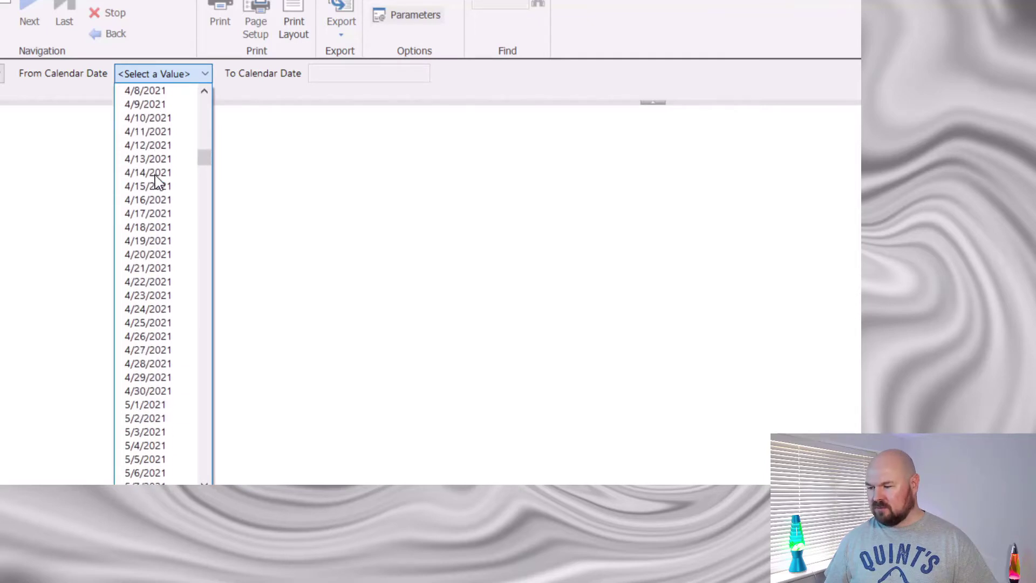
scroll(158, 181, "down", 10)
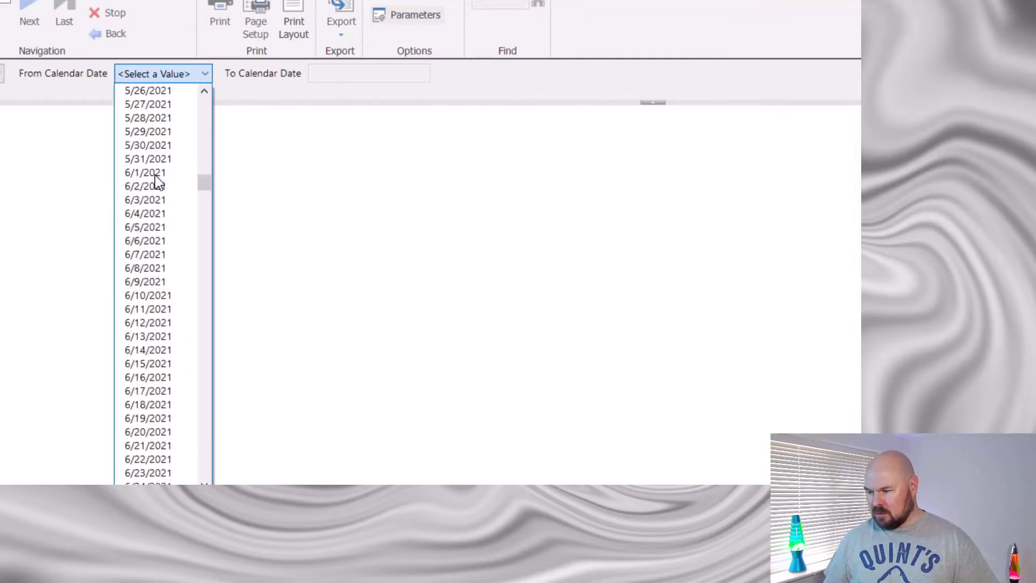
left_click(157, 173)
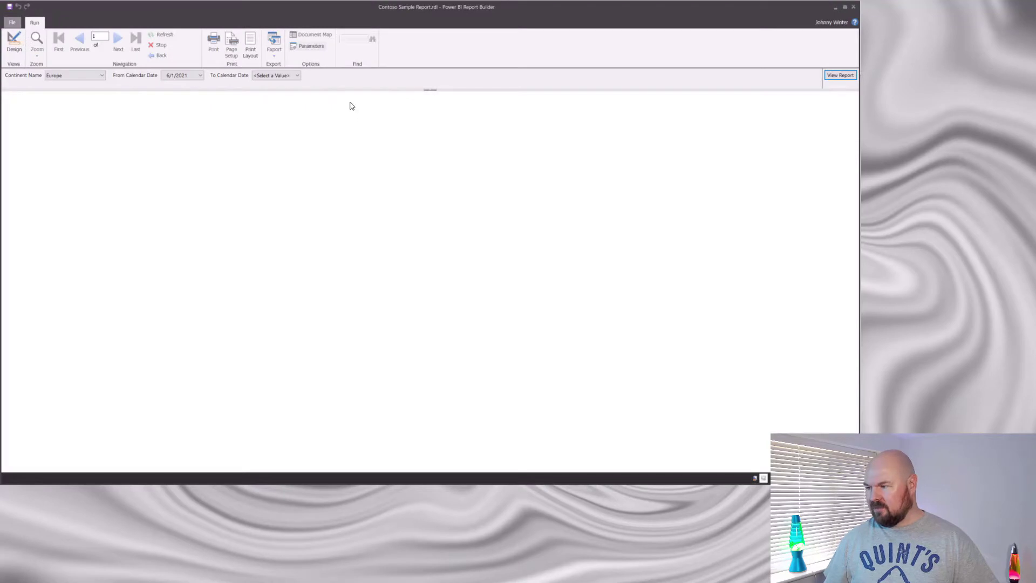
Step: Choose 6/30/2021 as the To Calendar Date and view the report
left_click(297, 76)
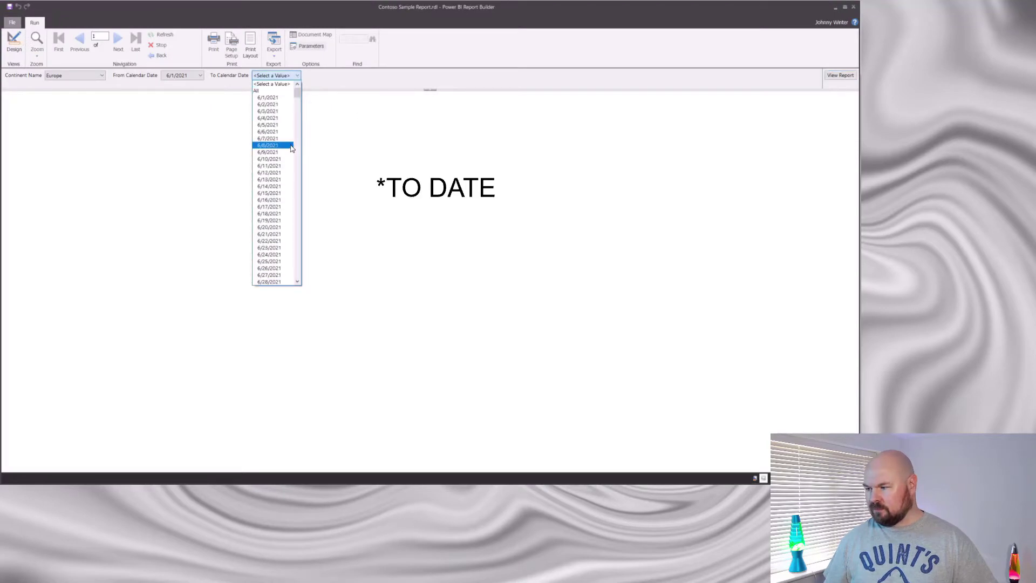
scroll(291, 148, "down", 8)
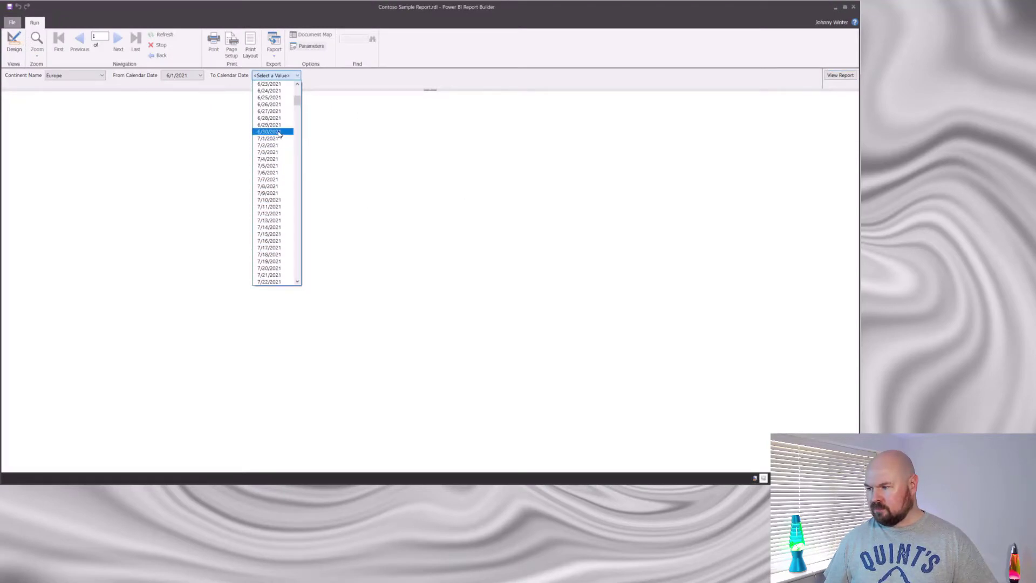
left_click(278, 132)
left_click(851, 77)
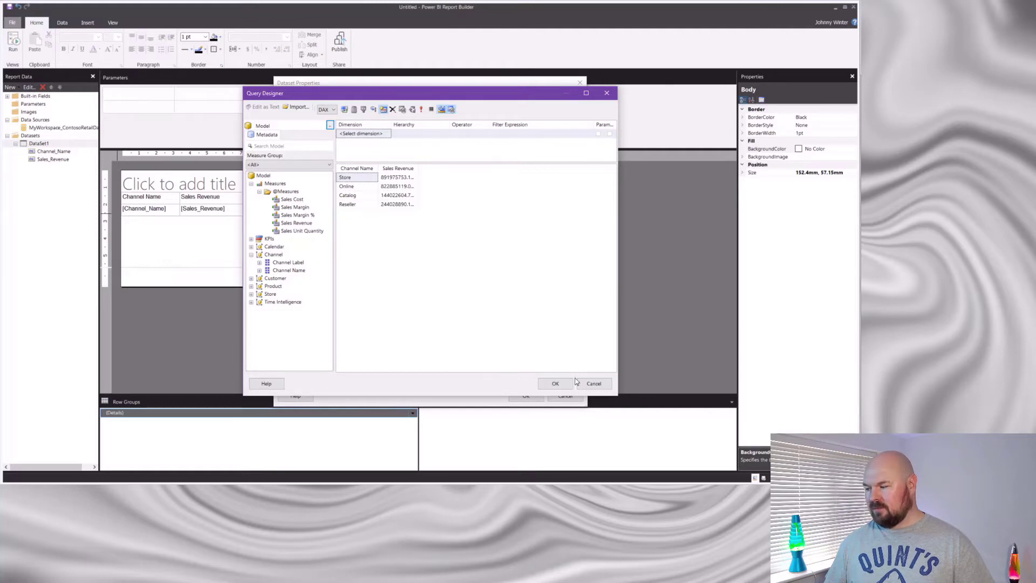
Step: Add a filter to the dataset query on the Calendar dimension's Calendar Date hierarchy
left_click(549, 382)
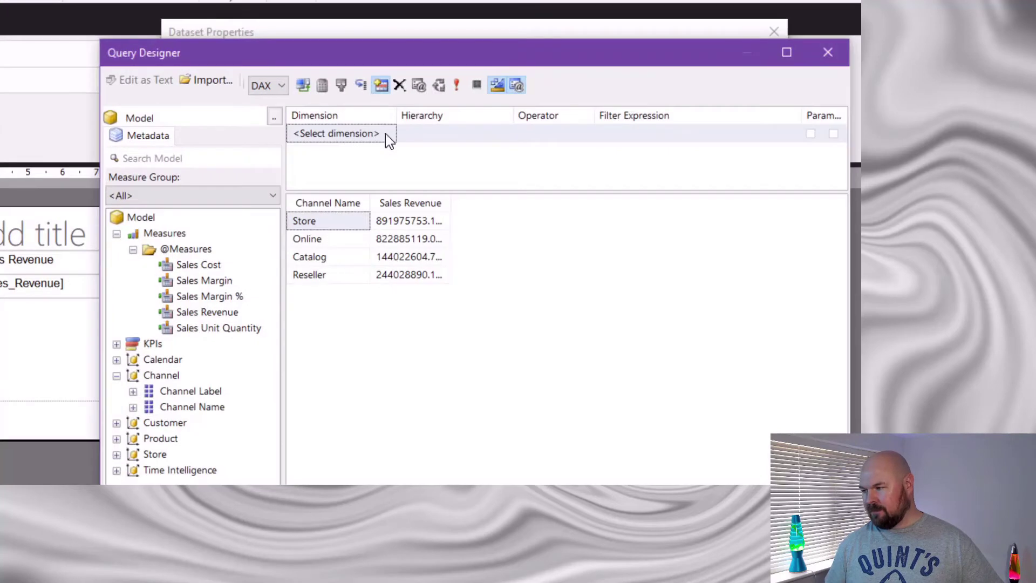
left_click(385, 135)
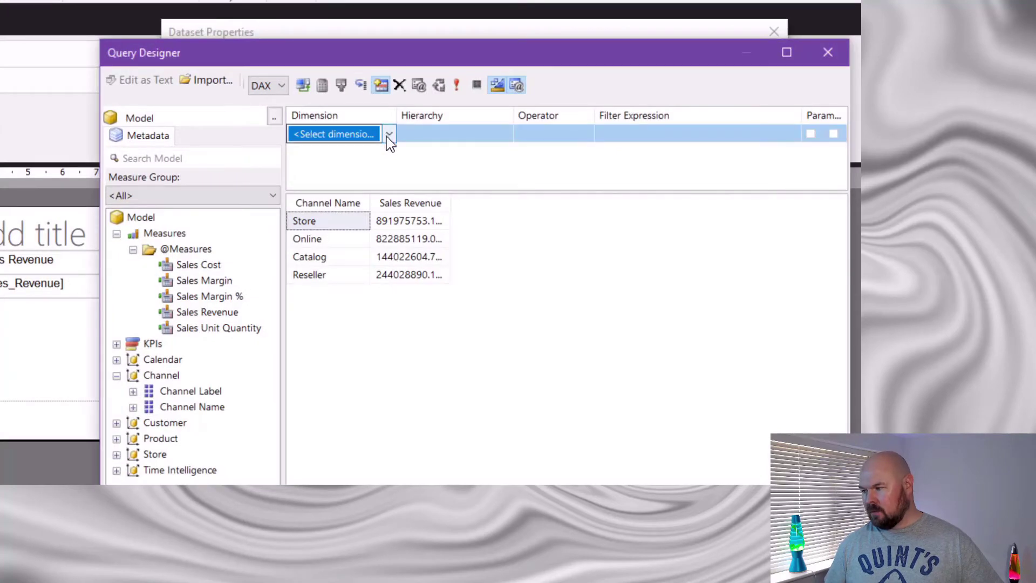
left_click(388, 134)
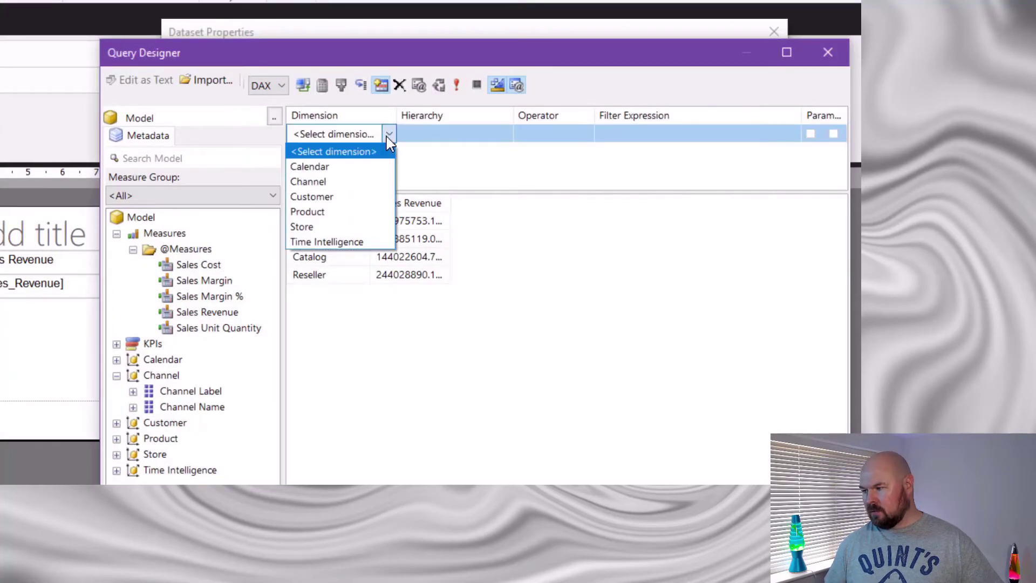
left_click(340, 167)
left_click(456, 137)
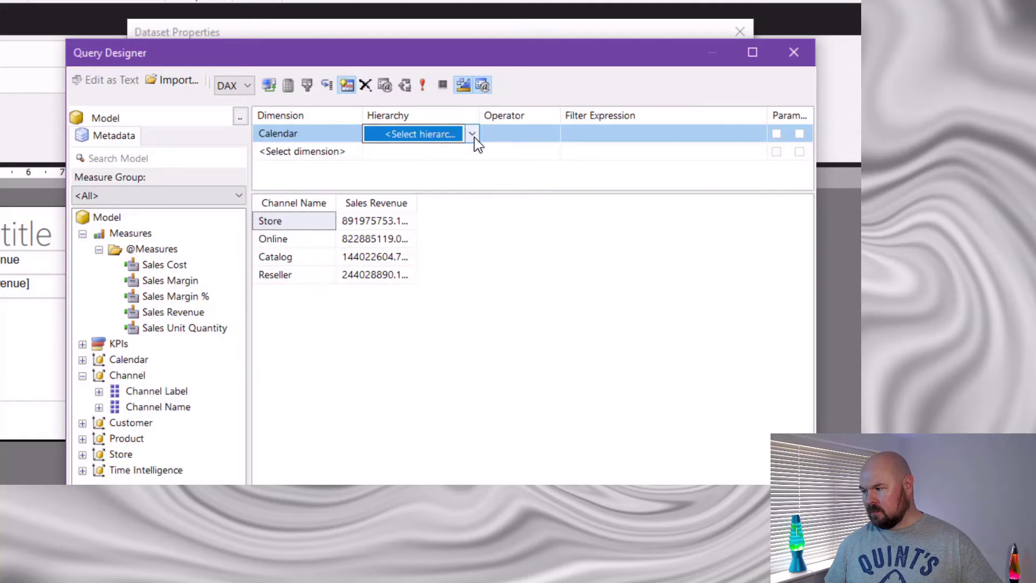
left_click(473, 135)
left_click(413, 167)
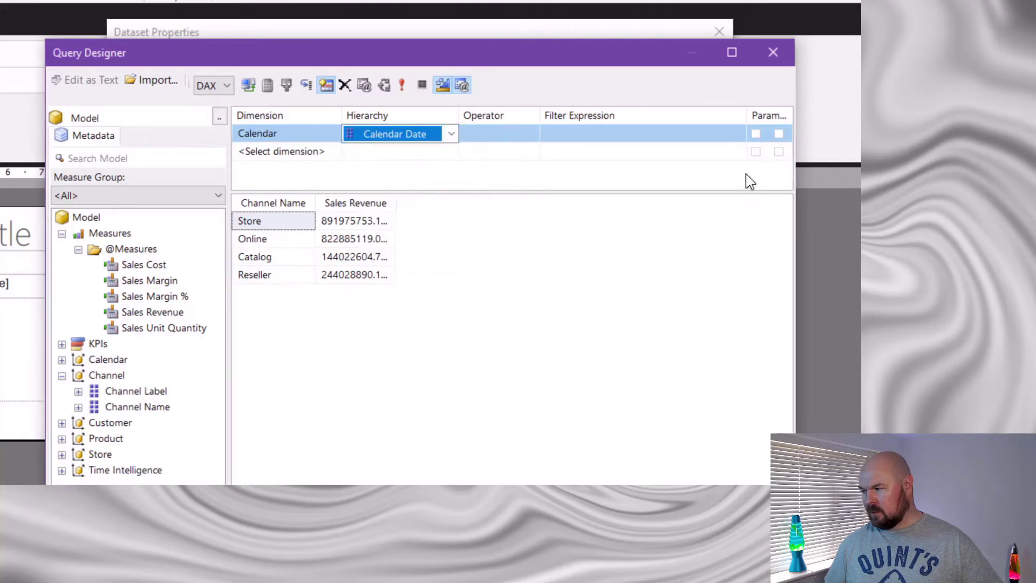
Step: Set the Calendar Date filter to Range (Inclusive), enable parameters for both range ends, and accept the query
left_click(524, 136)
left_click(532, 134)
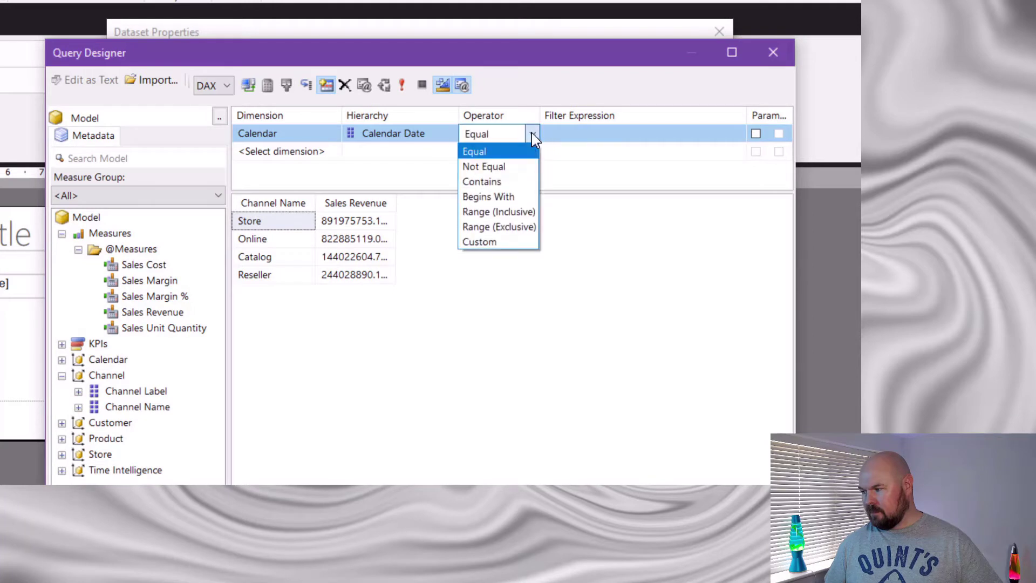
left_click(508, 212)
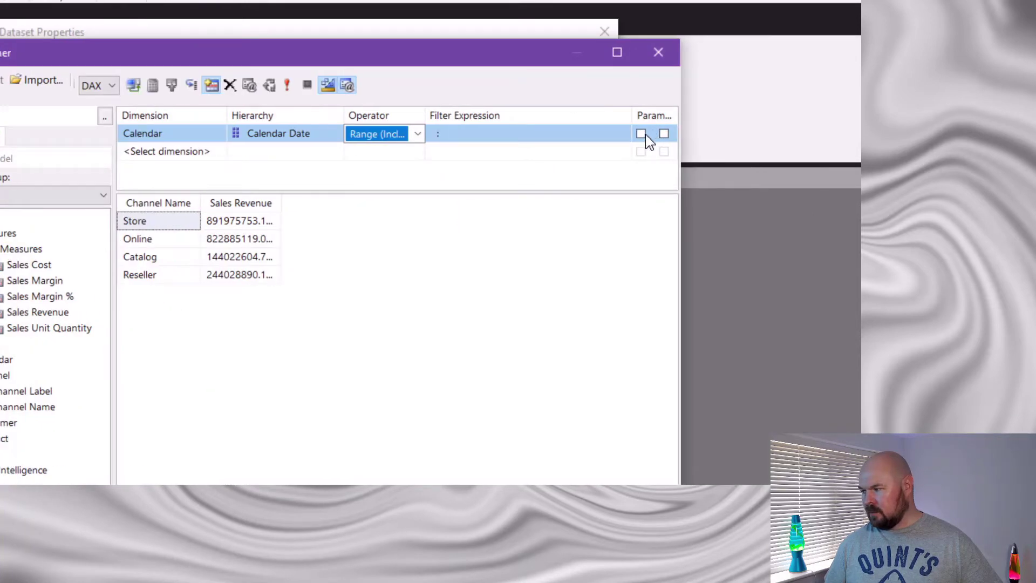
left_click(642, 134)
left_click(664, 135)
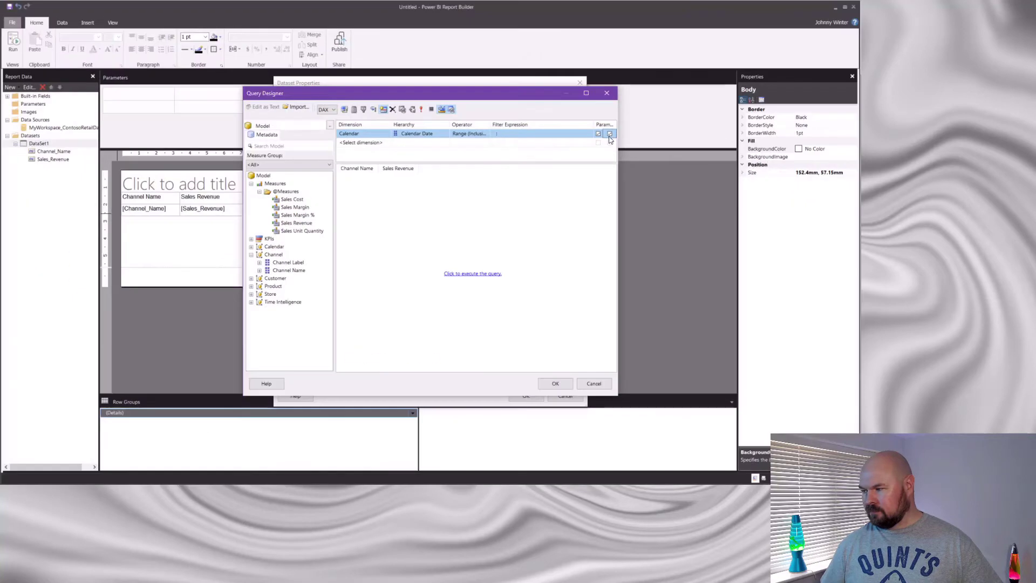
left_click(555, 384)
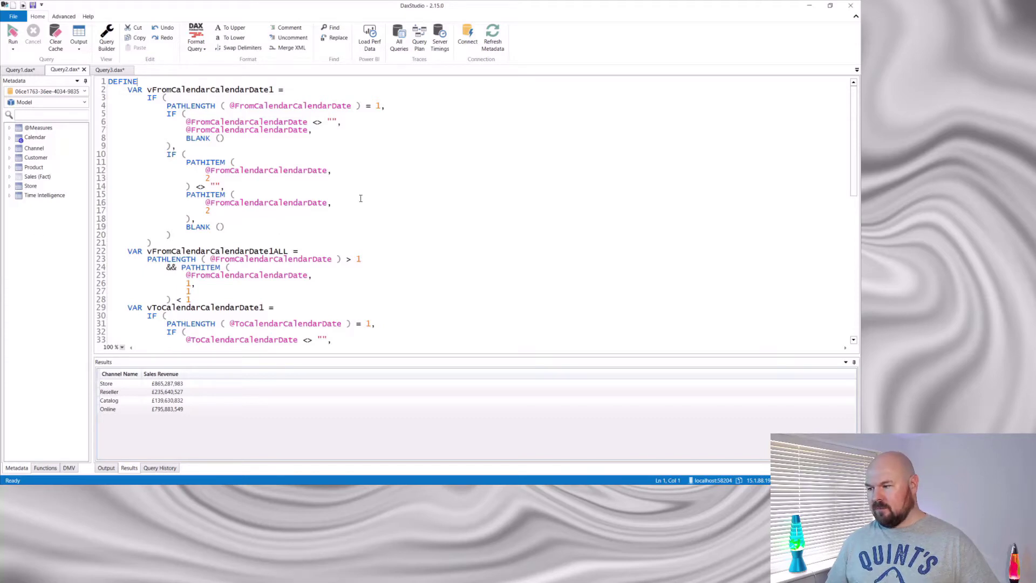
Step: Switch to DAX Studio and examine the date-range query's parameter variables and filter, including the PATHLENGTH and TIMEVALUE functions
scroll(361, 199, "down", 5)
scroll(361, 199, "down", 9)
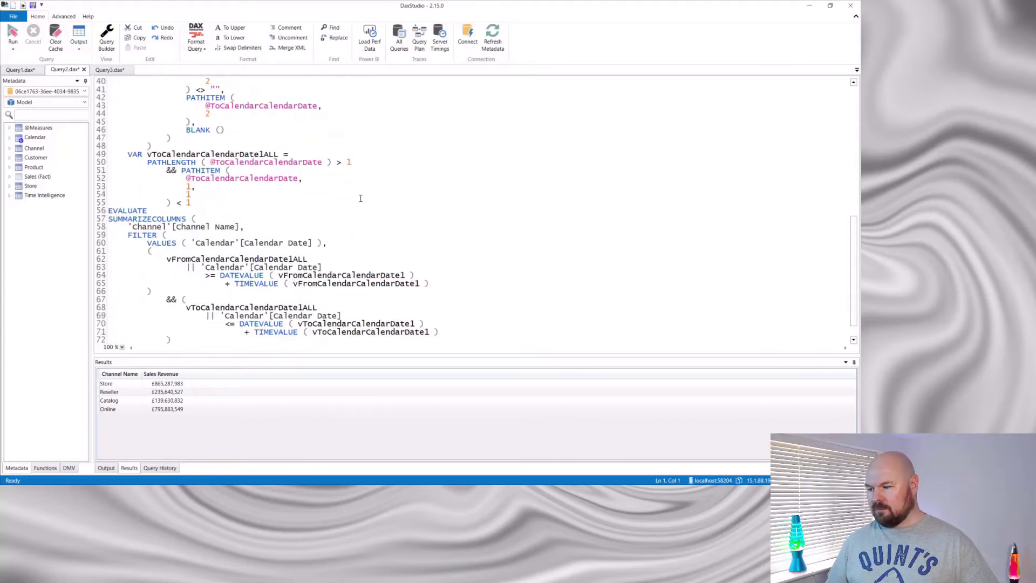
scroll(361, 199, "up", 14)
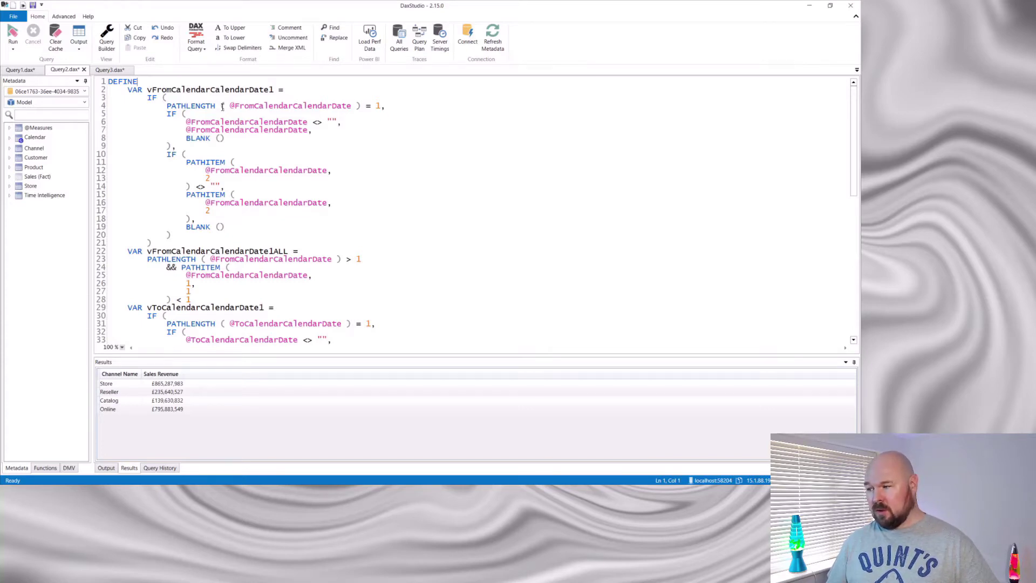
mouse_move(207, 106)
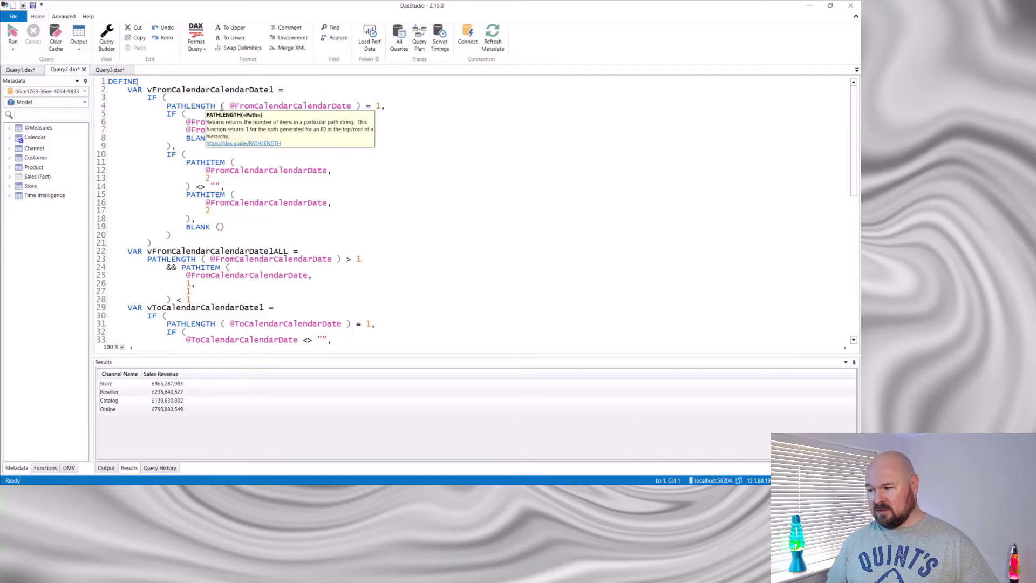
left_click(387, 106)
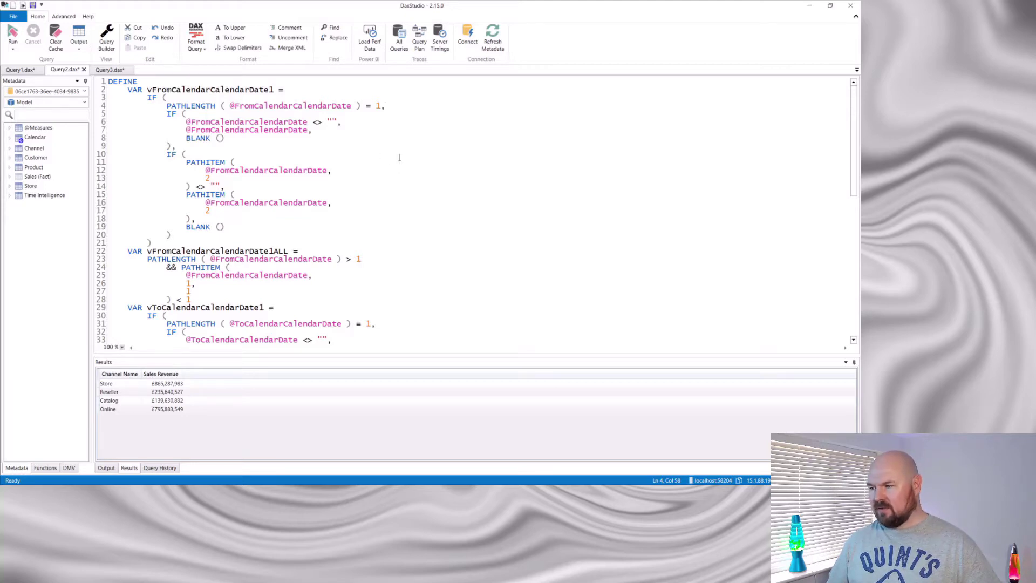
scroll(400, 157, "down", 4)
scroll(400, 157, "down", 8)
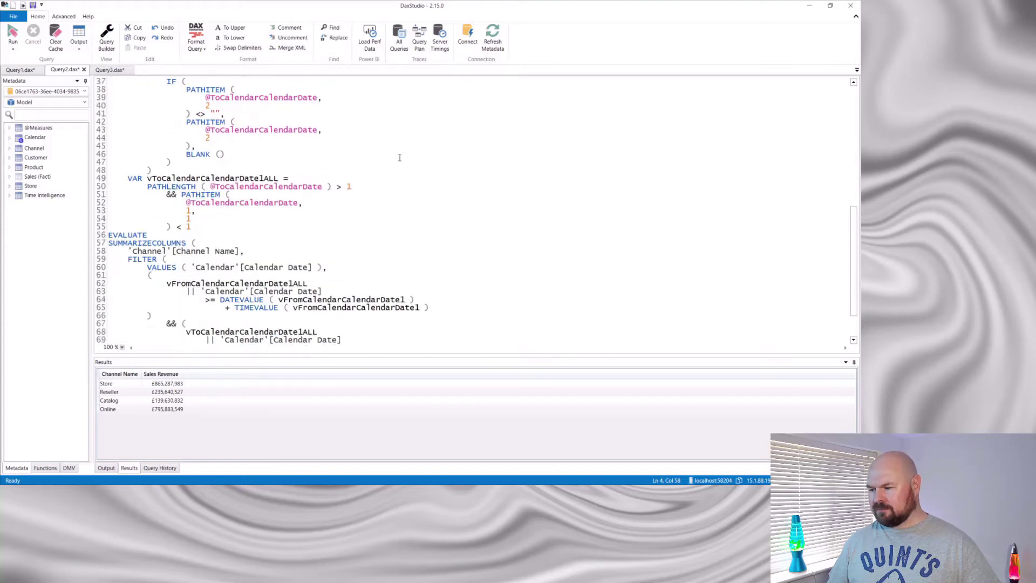
scroll(400, 157, "down", 2)
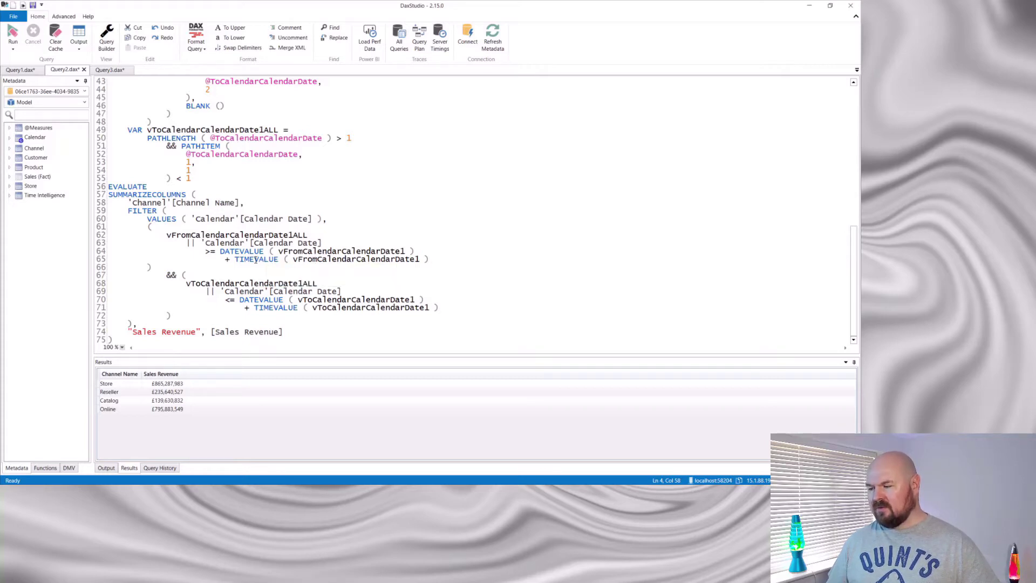
mouse_move(257, 261)
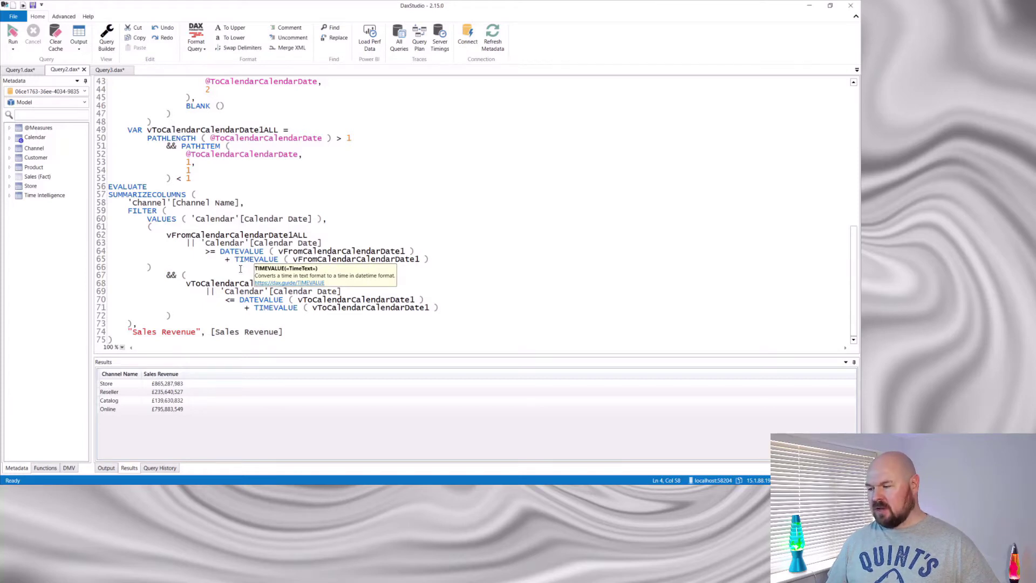
left_click(296, 272)
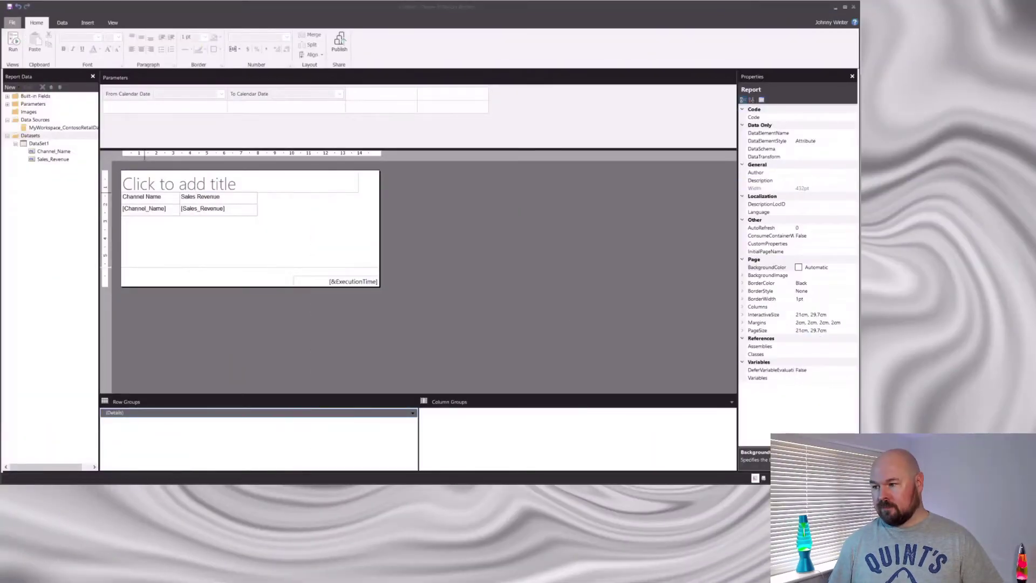
Step: Return to Report Builder and run the new report from 1/1/2021 to 1/7/2021
left_click(14, 42)
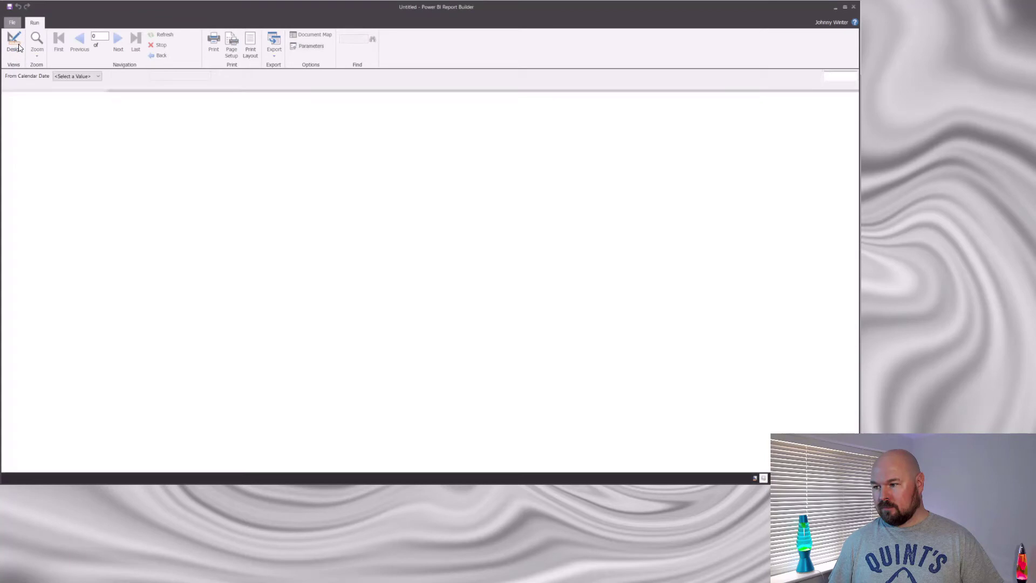
left_click(99, 79)
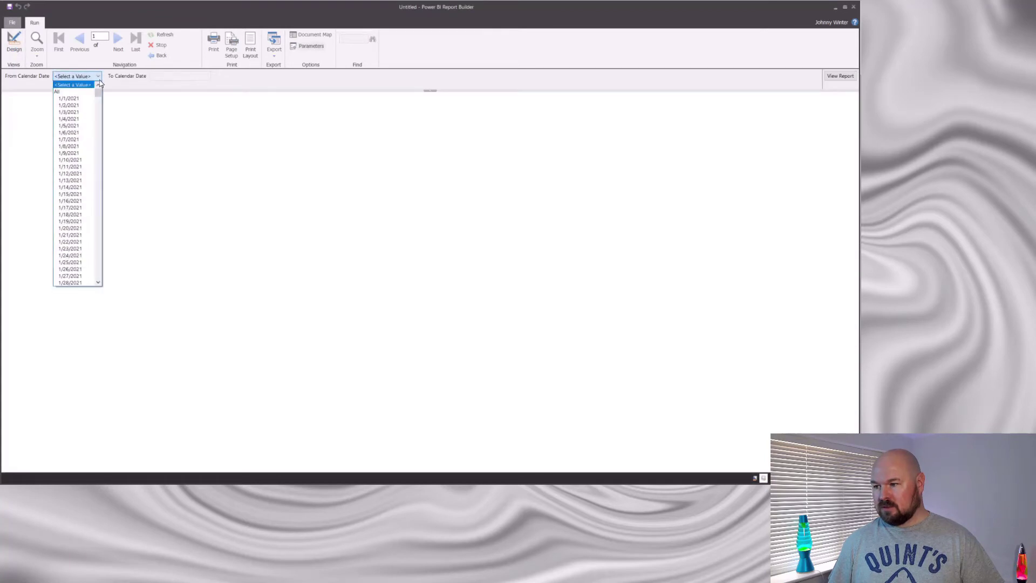
left_click(70, 86)
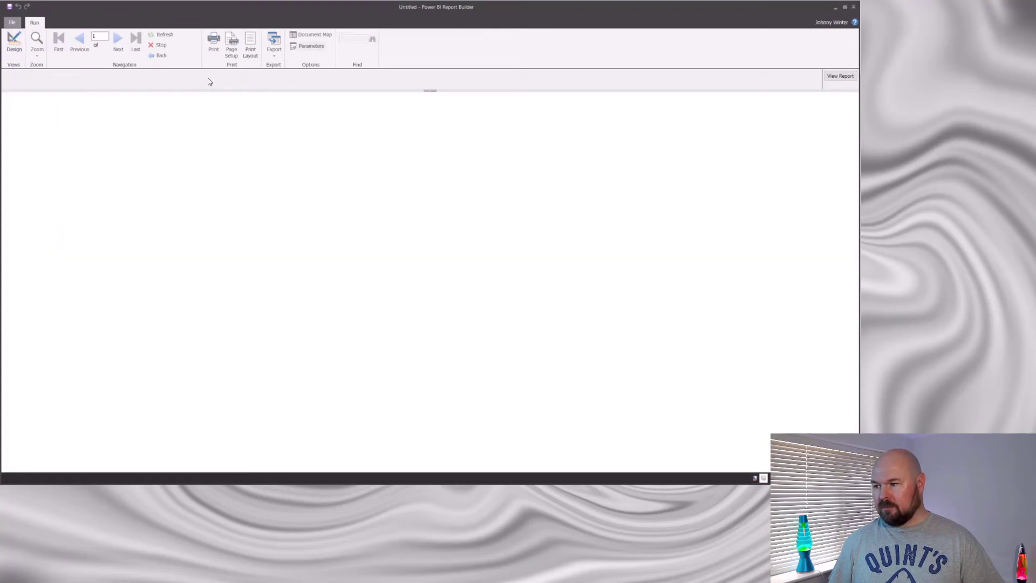
left_click(190, 76)
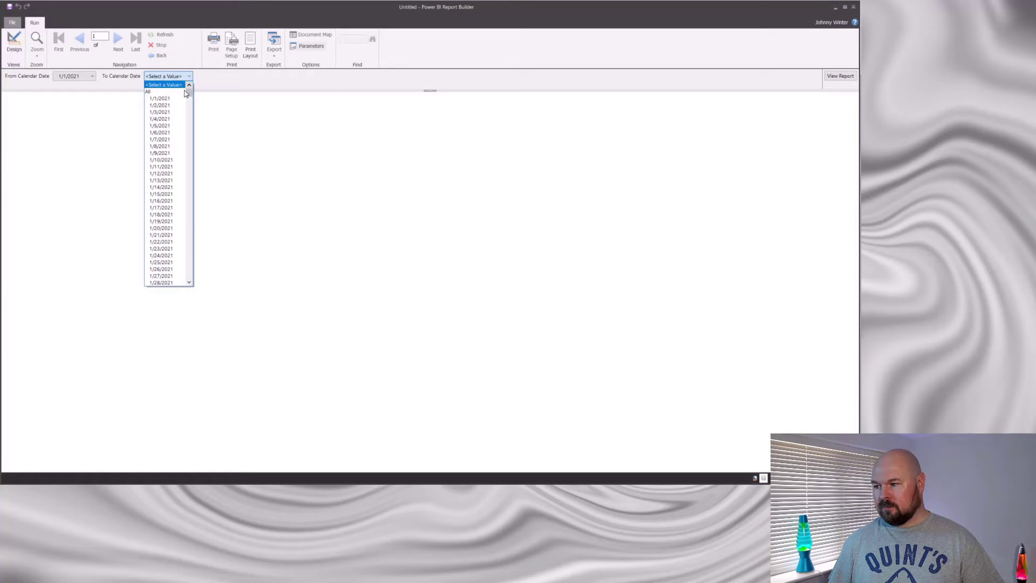
left_click(162, 139)
left_click(841, 76)
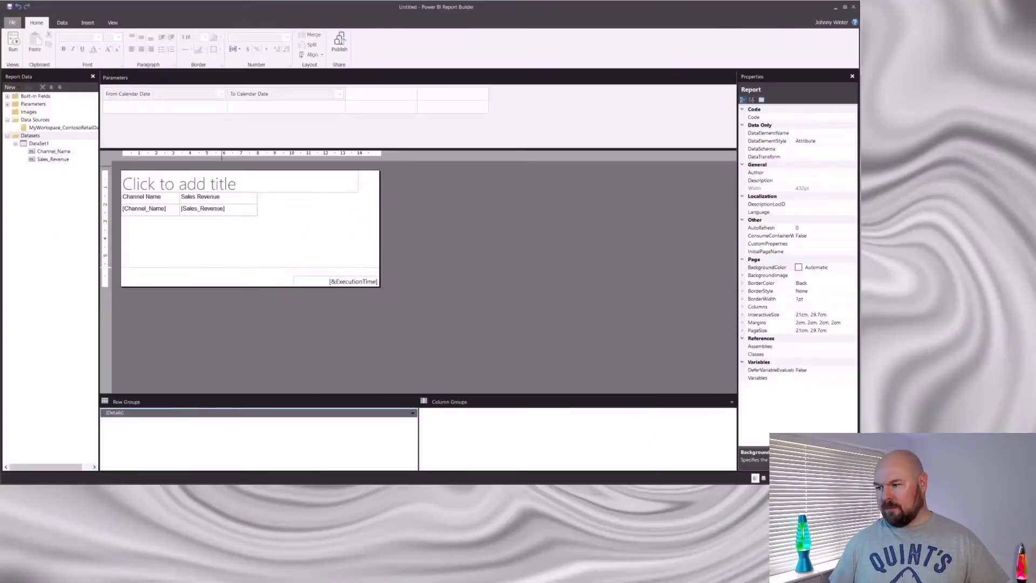
Step: Set the From Calendar Date parameter's data type to Date/Time and try to apply the change
right_click(141, 99)
left_click(168, 112)
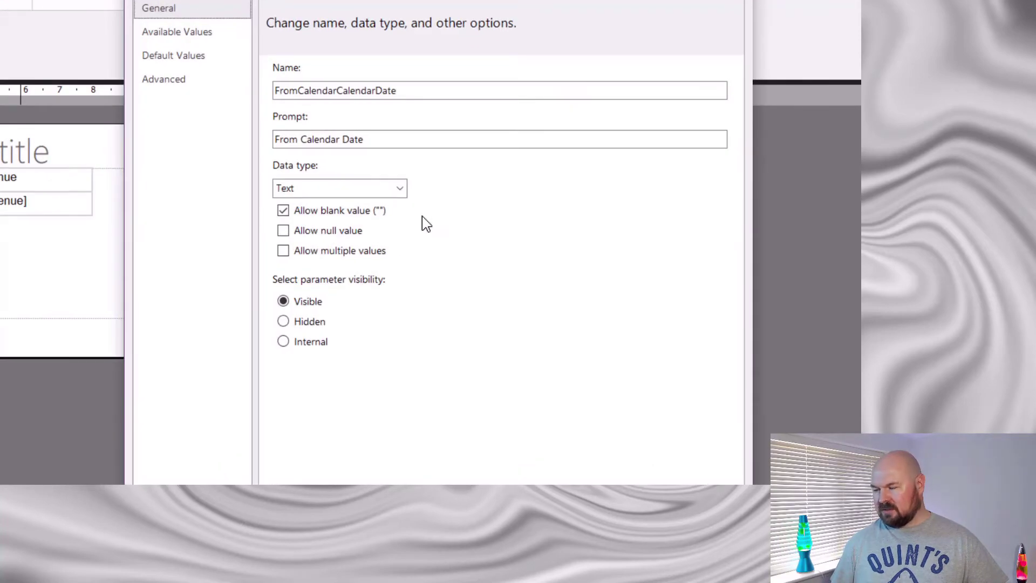
left_click(400, 189)
left_click(366, 237)
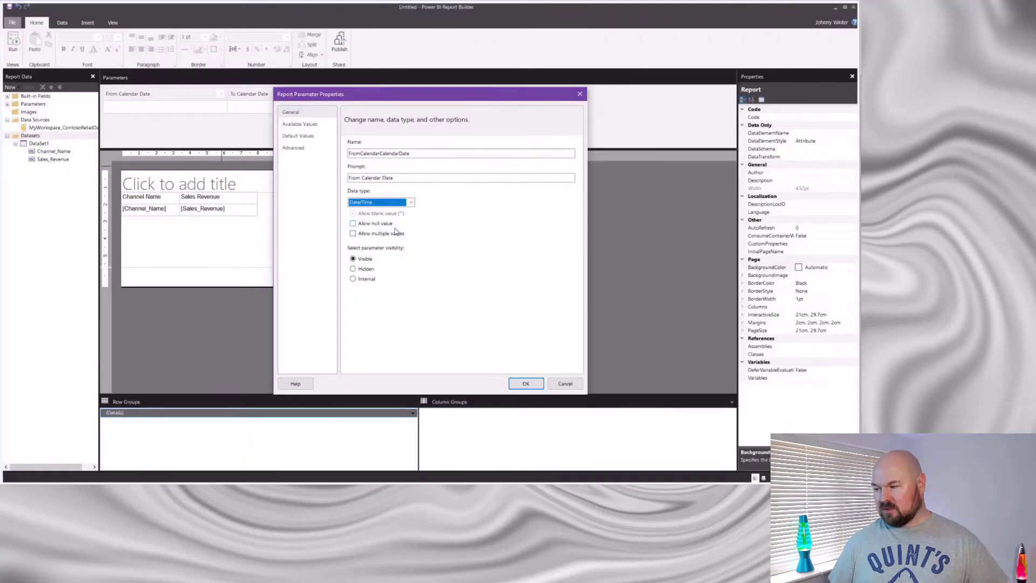
left_click(539, 386)
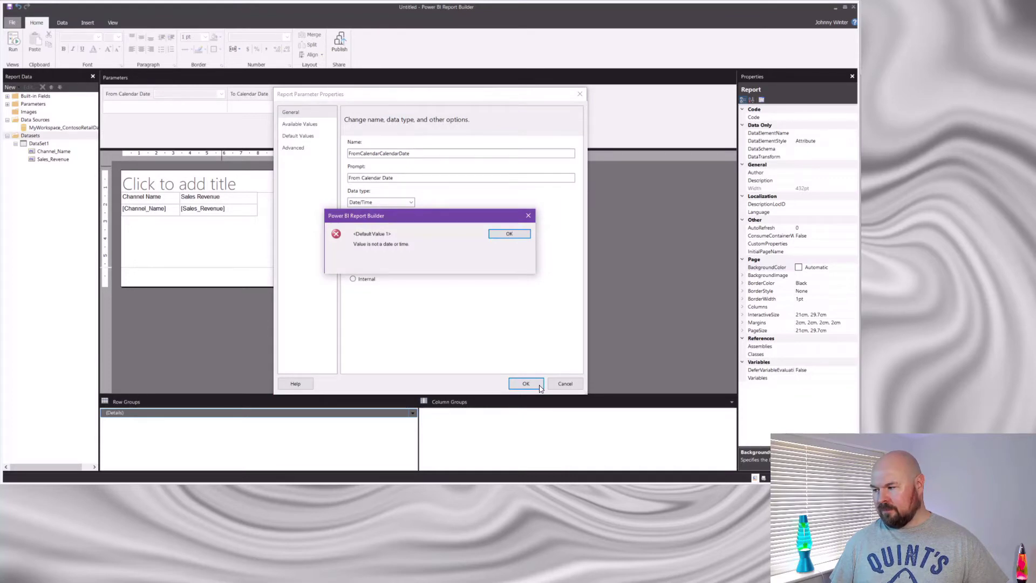
left_click(518, 234)
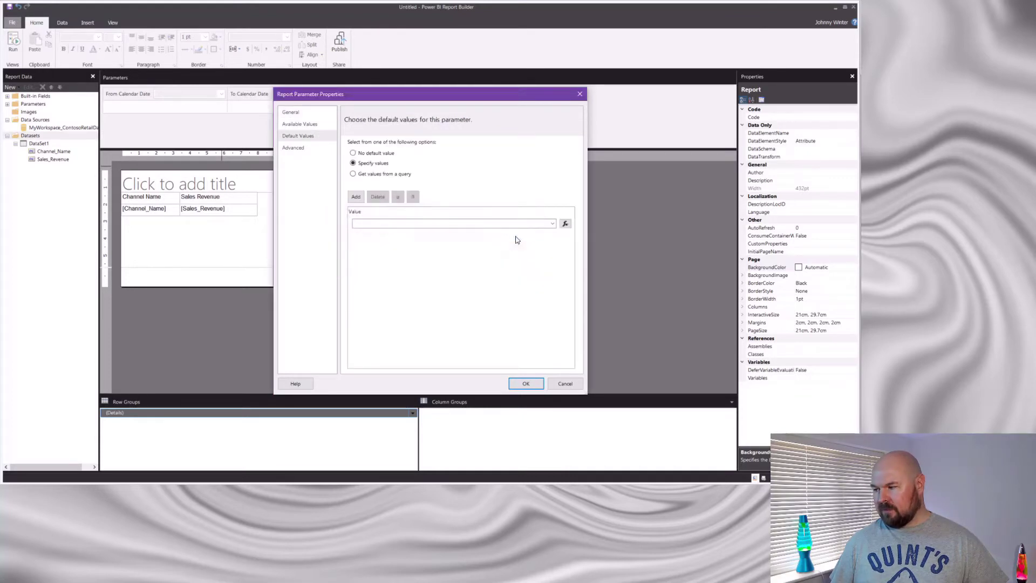
Step: Check the From Calendar Date parameter's available values, discard its pending changes, and show the hidden datasets
left_click(316, 127)
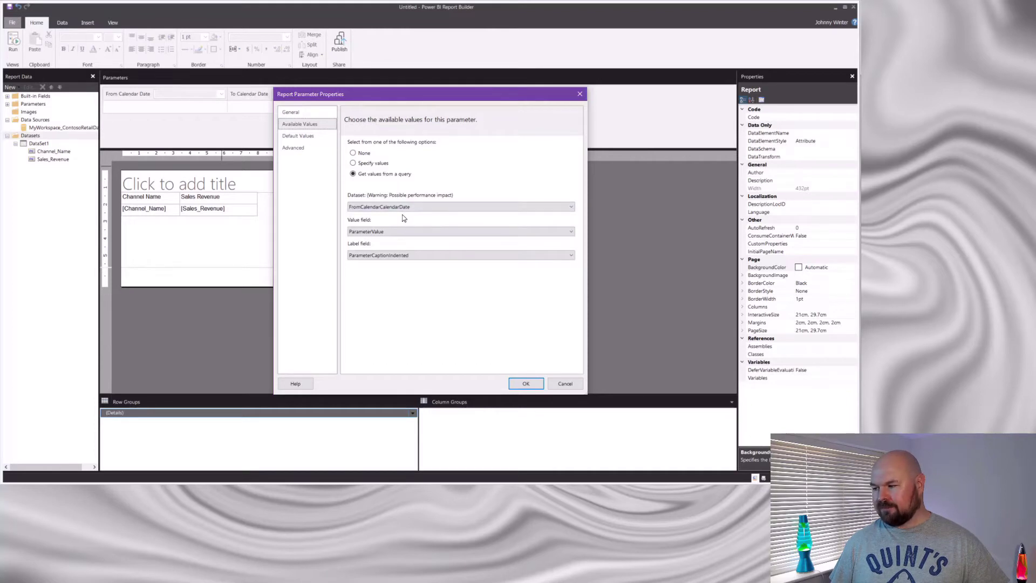
left_click(571, 384)
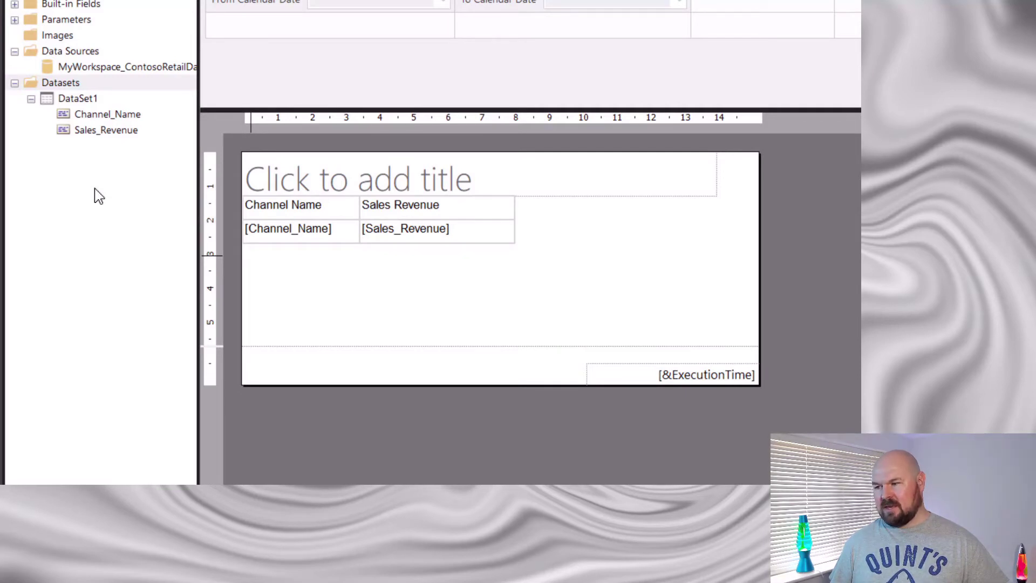
right_click(66, 82)
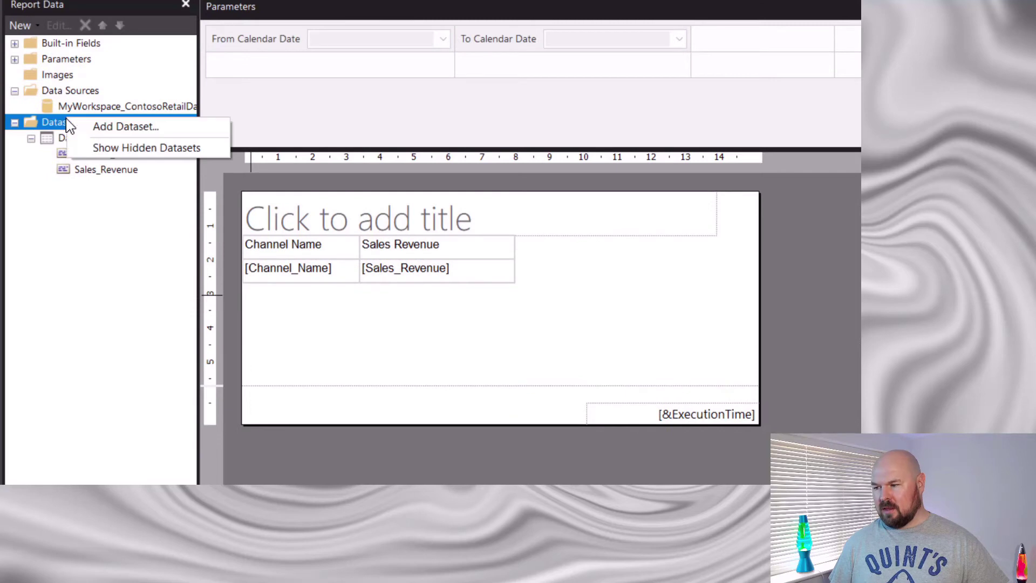
left_click(149, 155)
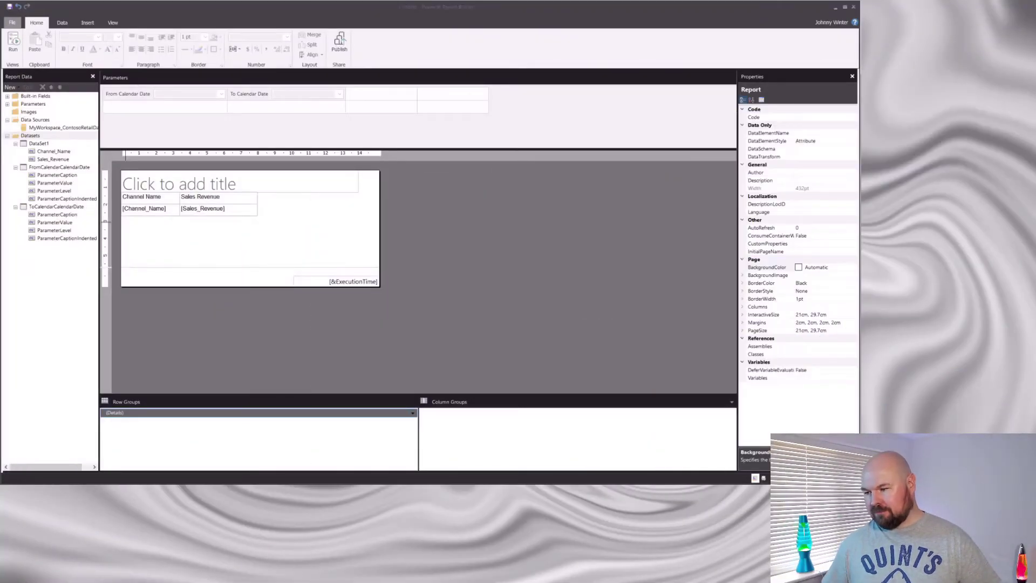
Step: Delete the hidden FromCalendarCalendarDate and ToCalendarCalendarDate datasets
right_click(61, 168)
left_click(84, 192)
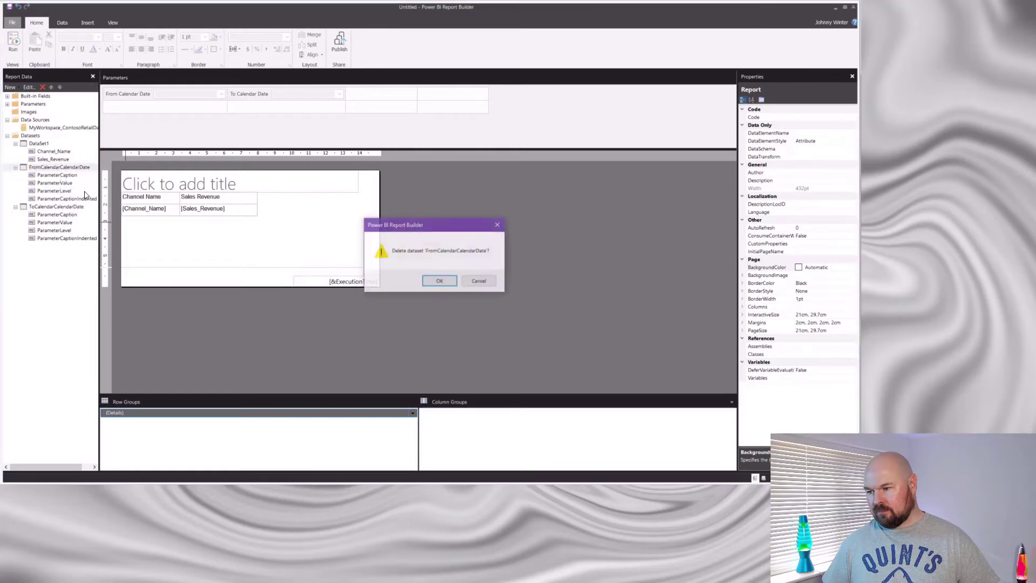
left_click(439, 281)
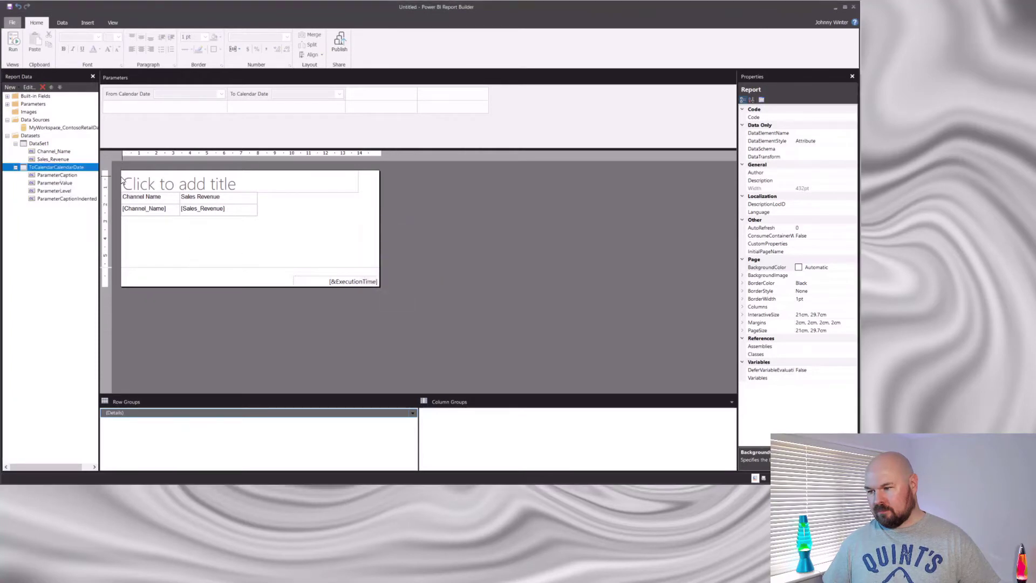
right_click(69, 169)
left_click(105, 192)
left_click(431, 281)
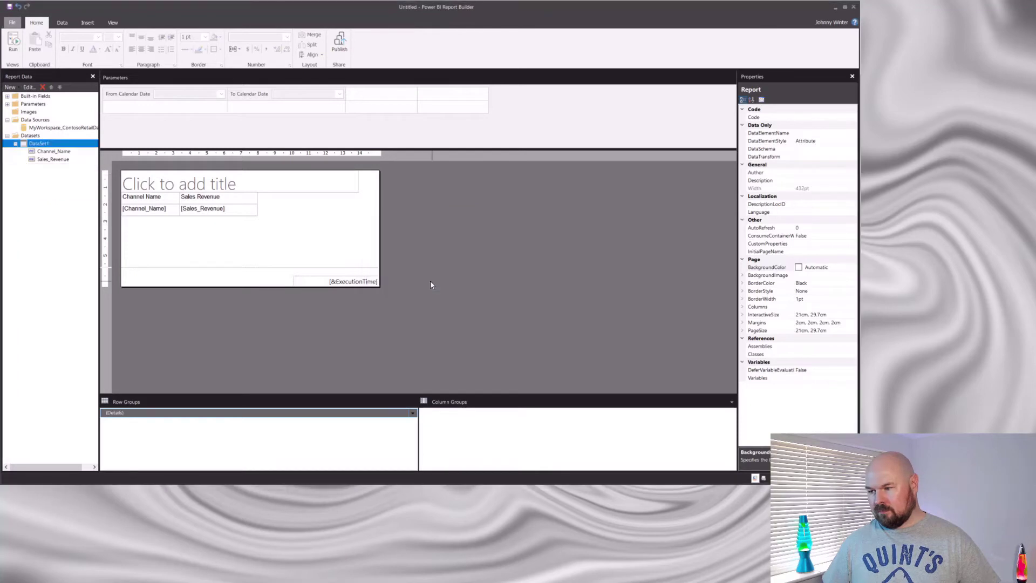
Step: Set the From Calendar Date parameter's data type to Date/Time, its available values to None, and its default to No default value
right_click(175, 94)
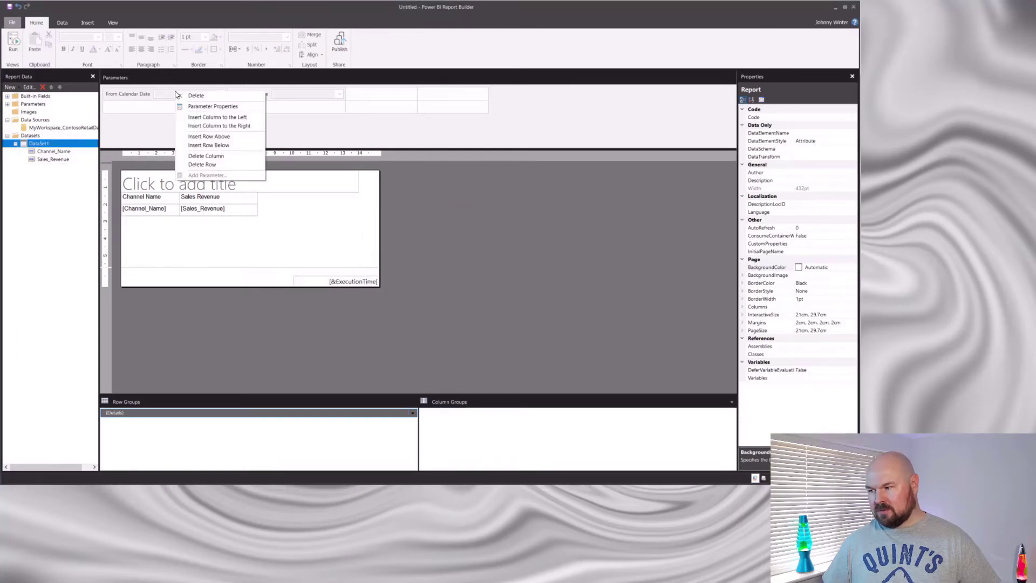
left_click(225, 110)
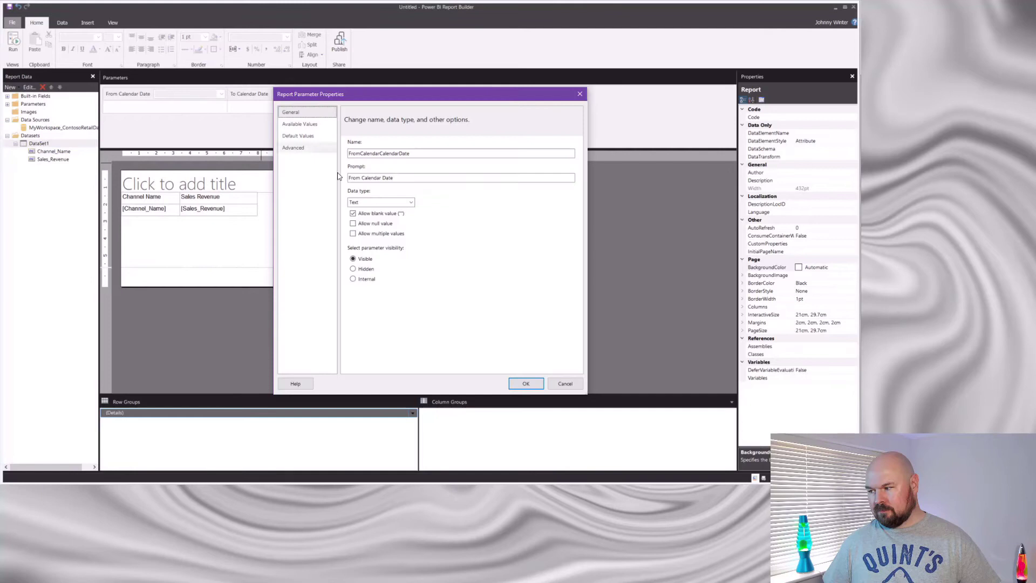
left_click(412, 203)
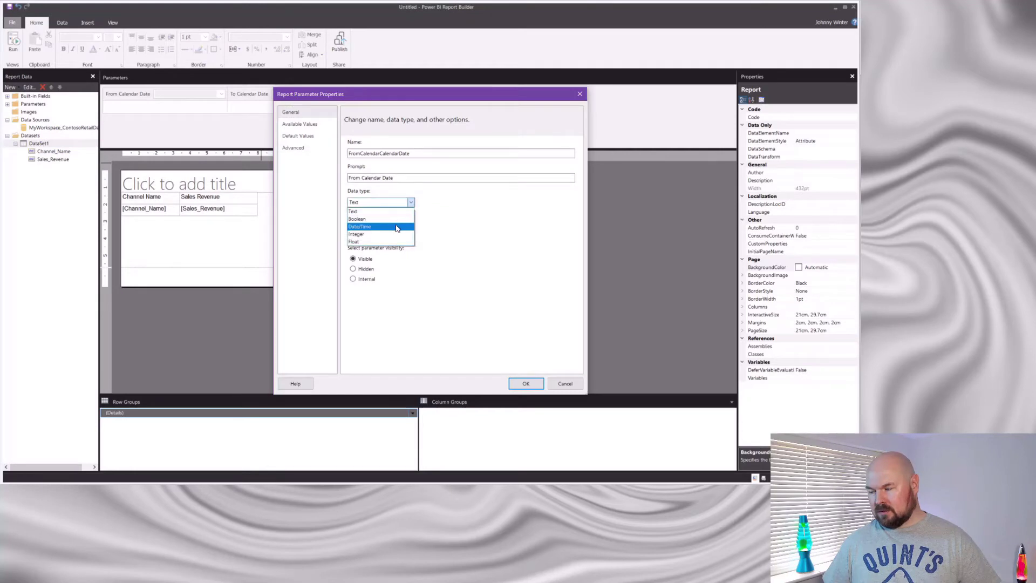
left_click(397, 227)
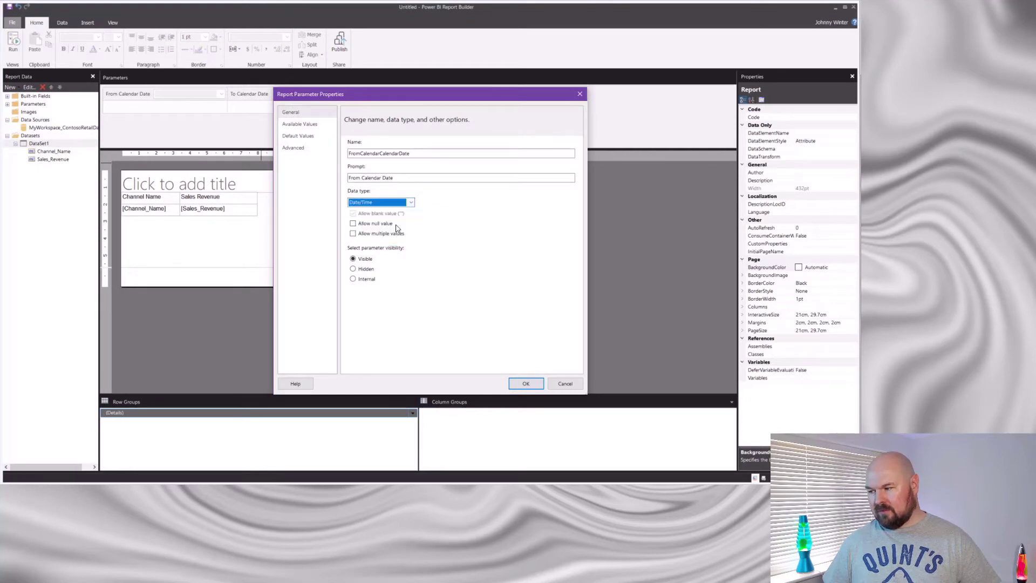
left_click(527, 384)
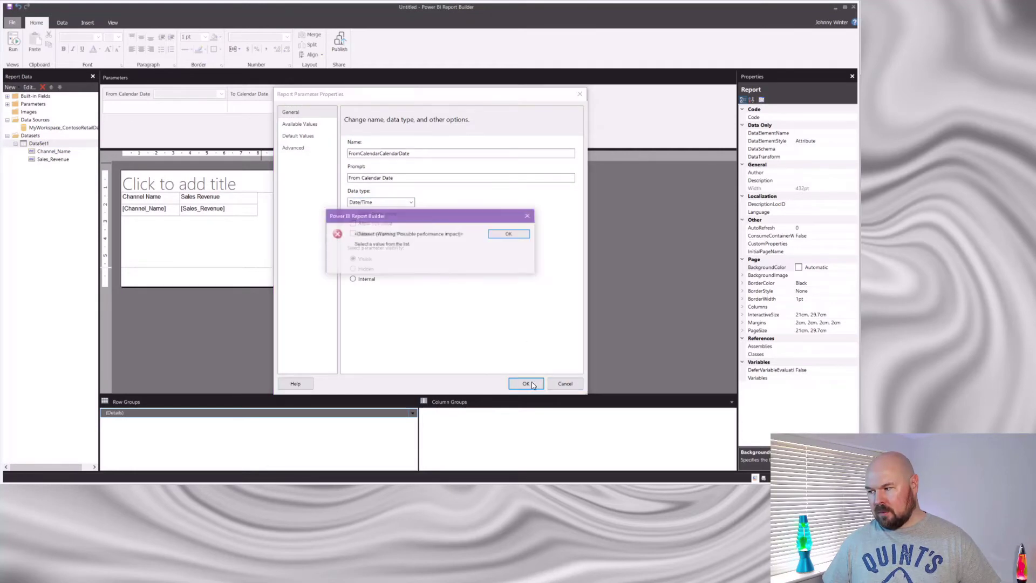
left_click(507, 236)
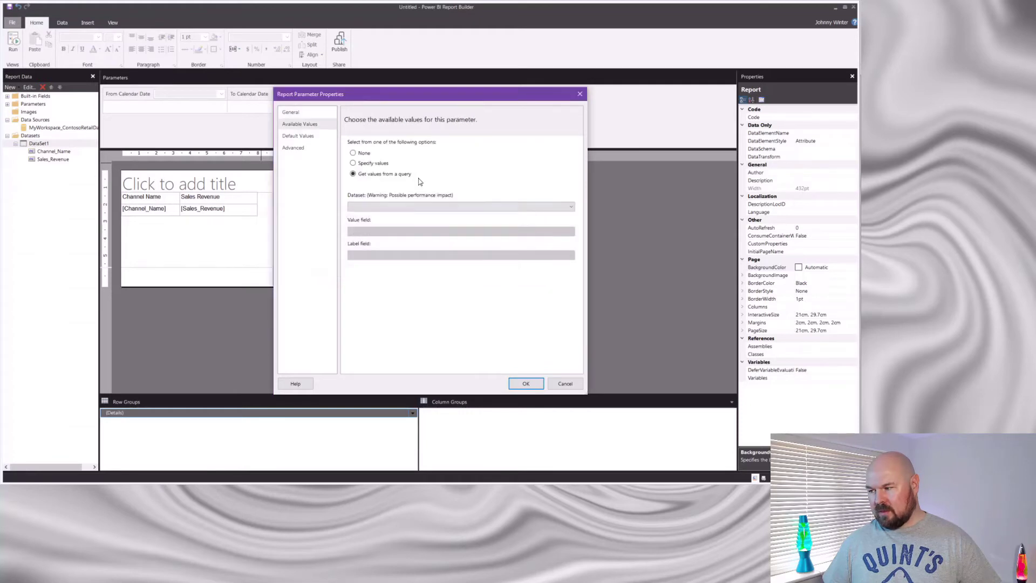
left_click(353, 154)
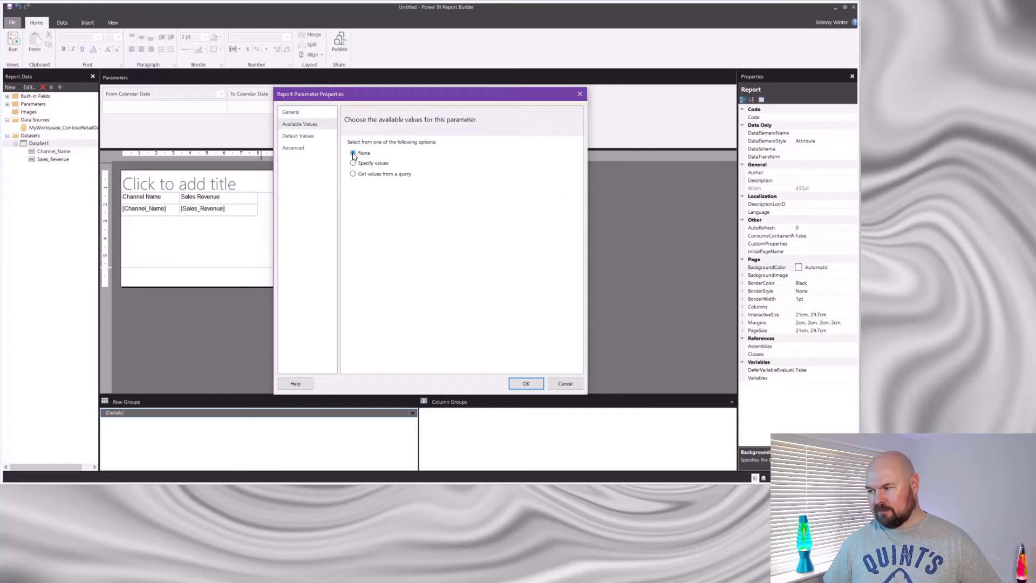
left_click(313, 138)
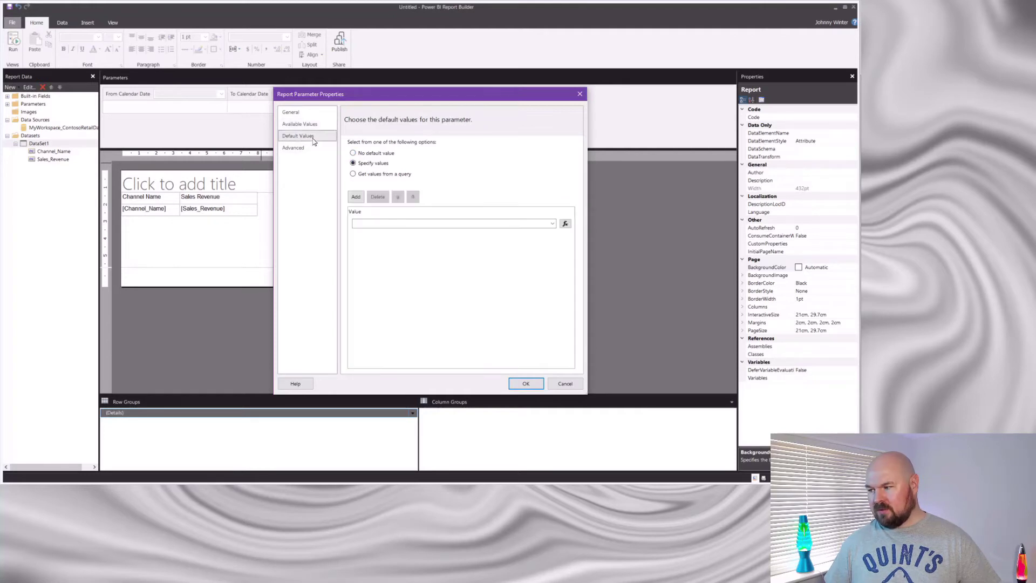
left_click(353, 154)
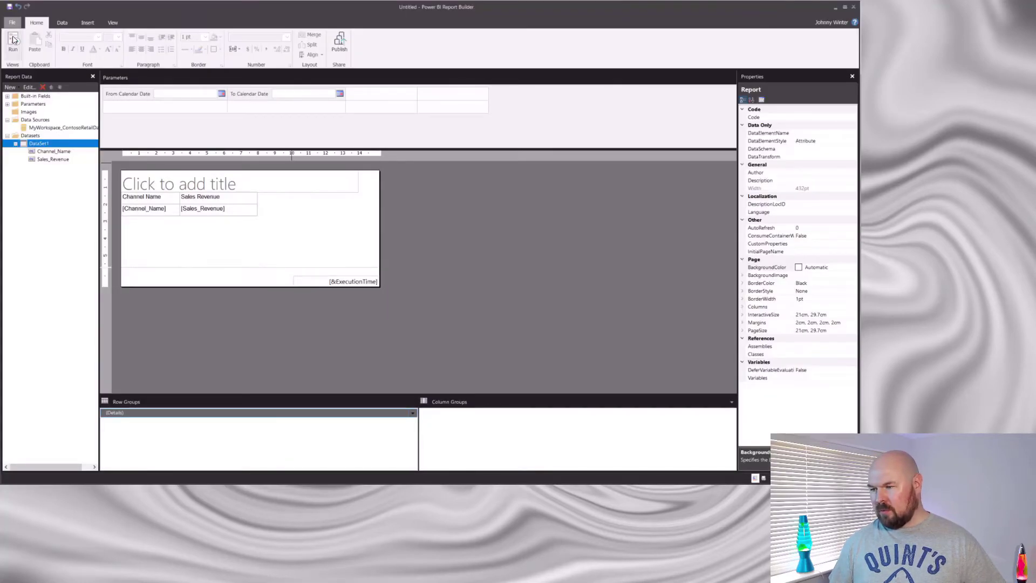
Step: Run the report for 01/06/2021 to 30/06/2021 and inspect the details of the processing error
left_click(14, 41)
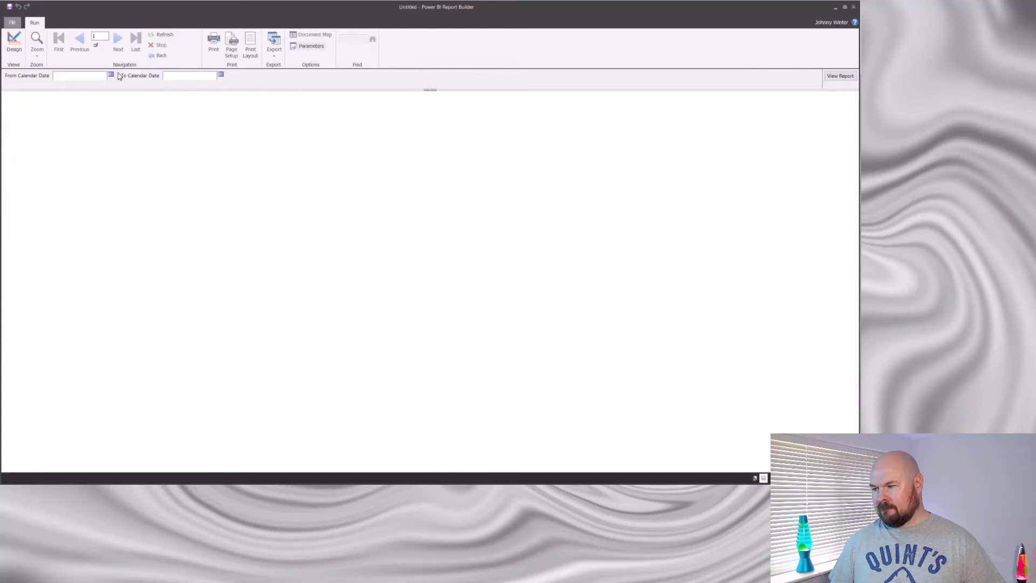
left_click(111, 76)
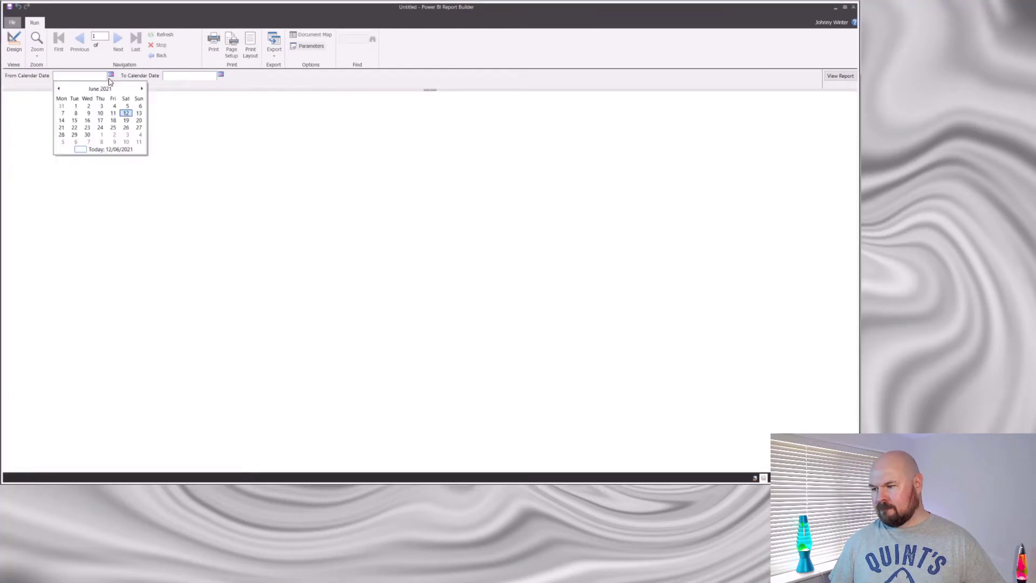
left_click(75, 106)
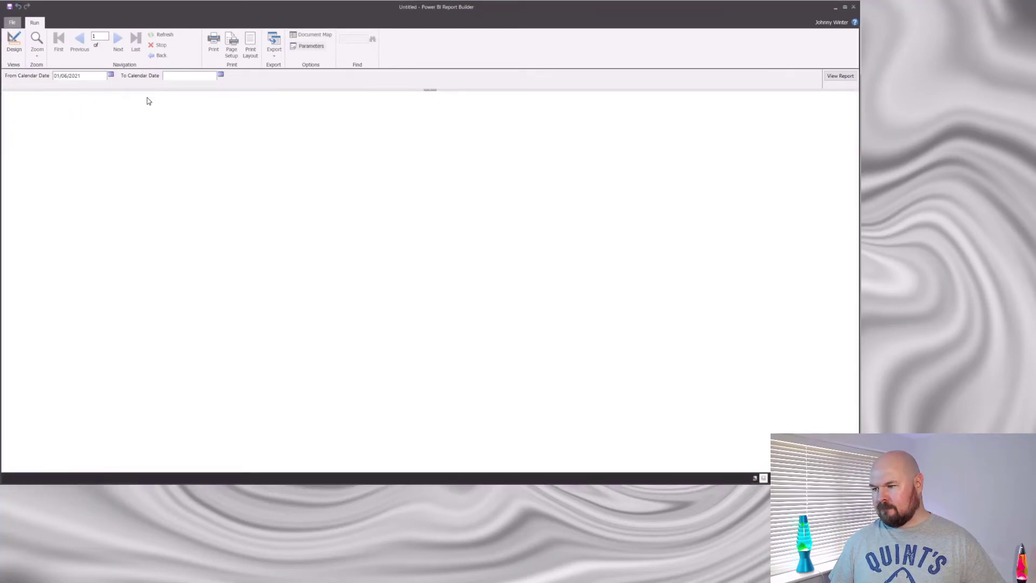
left_click(221, 77)
left_click(197, 139)
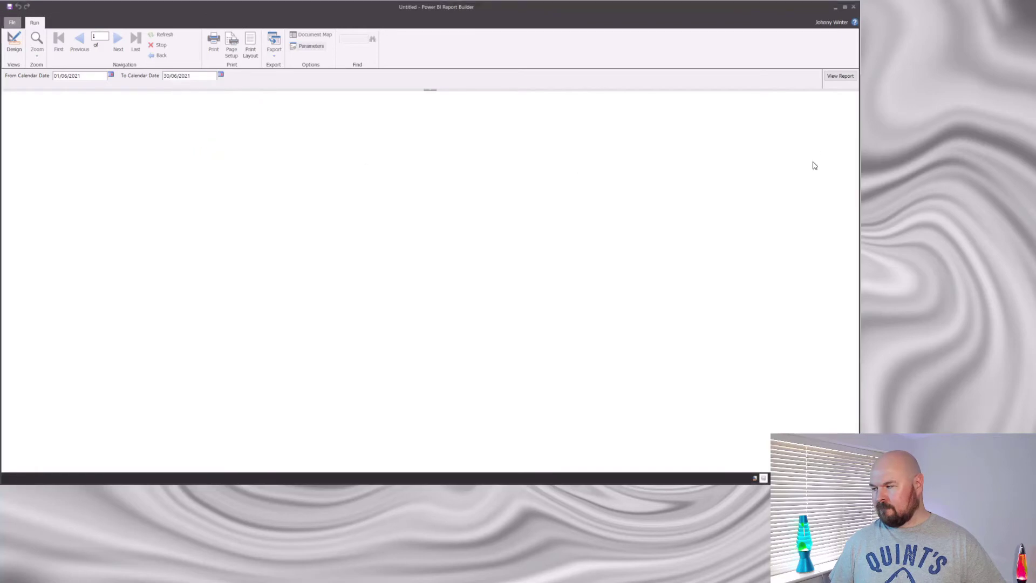
left_click(839, 76)
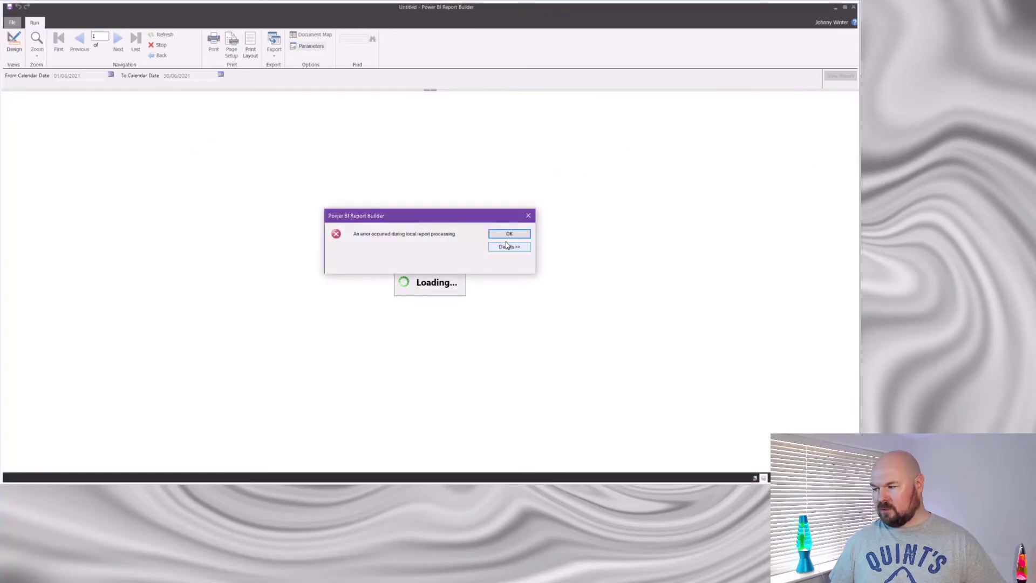
left_click(507, 248)
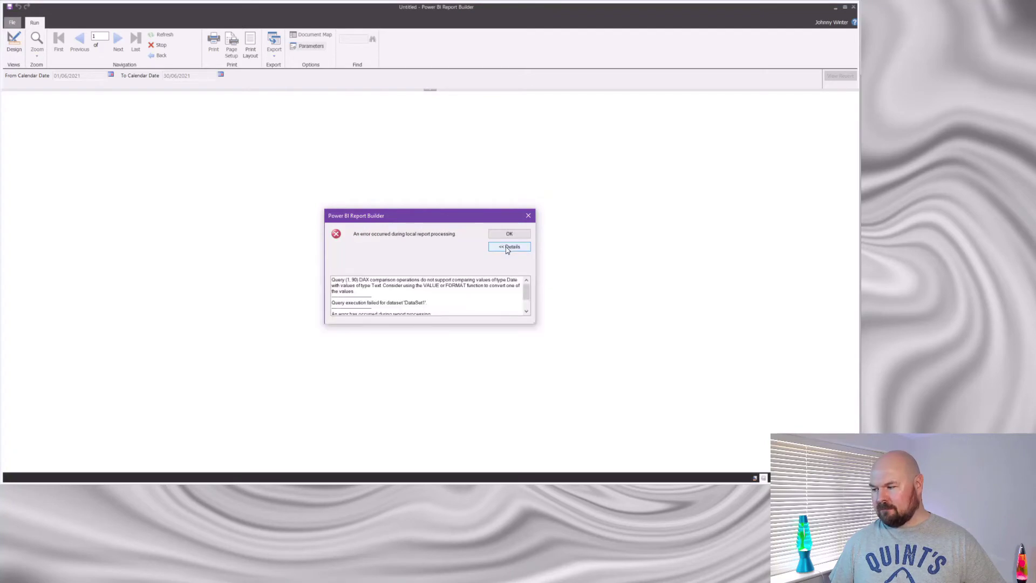
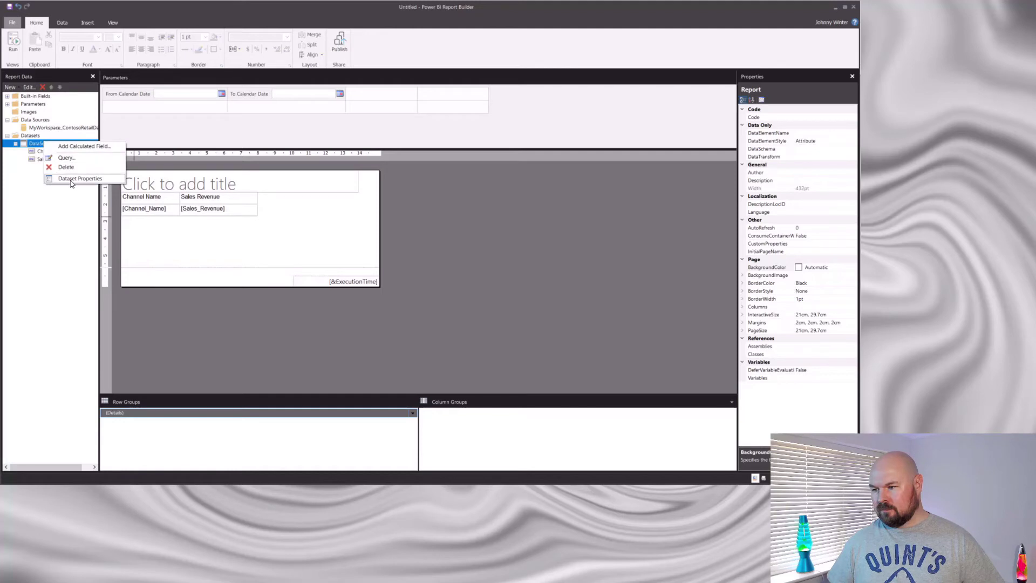
Step: Set DataSet1's FromCalendarCalendarDate query parameter to =Format((Parameters!FromCalendarCalendarDate.Value), "yyyy-MM-dd") and accept the dataset properties
left_click(72, 179)
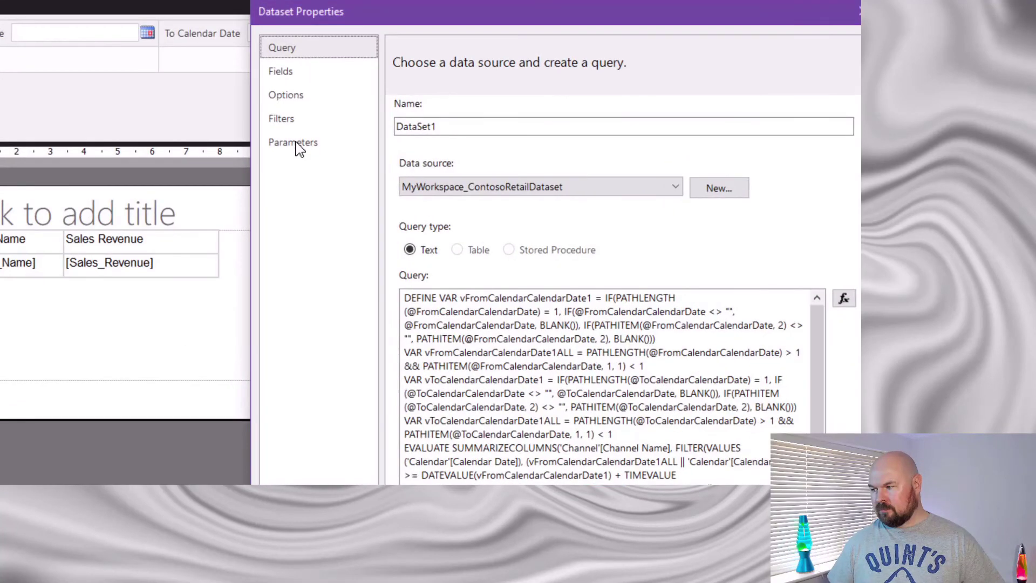
left_click(298, 153)
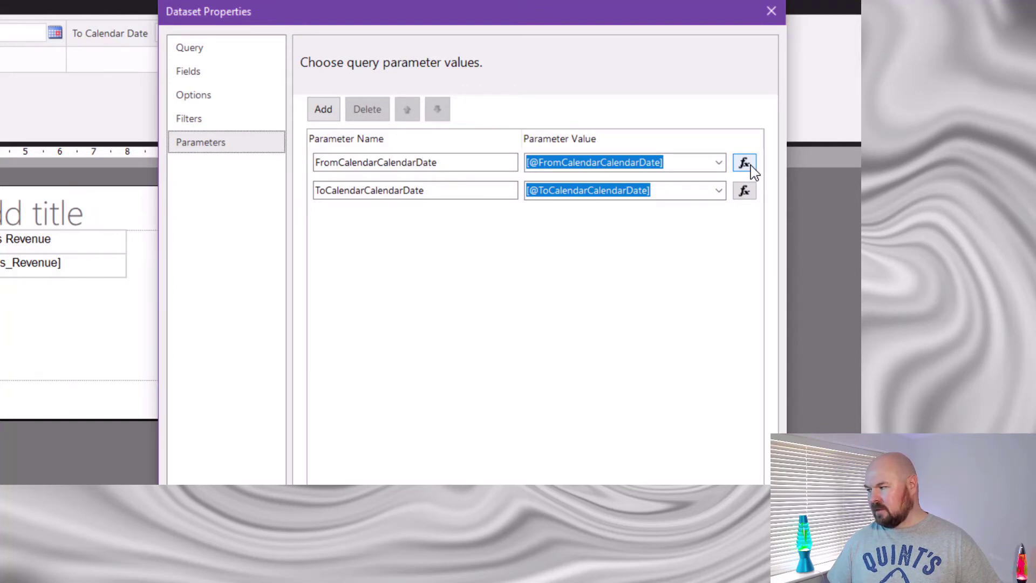
left_click(751, 166)
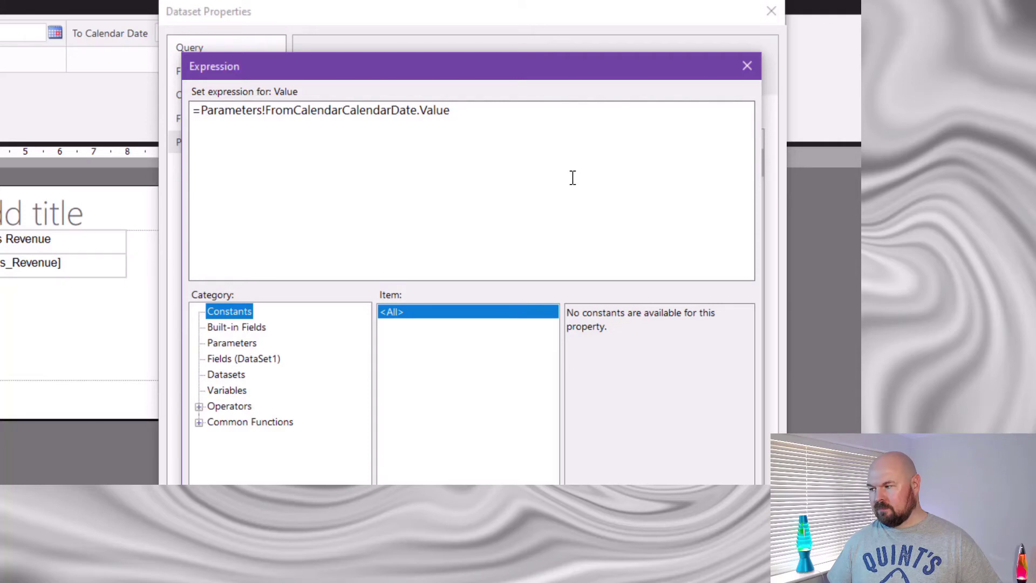
left_click(201, 111)
type("Format((")
left_click(549, 116)
type("), \"yyyy-MM-dd\"")
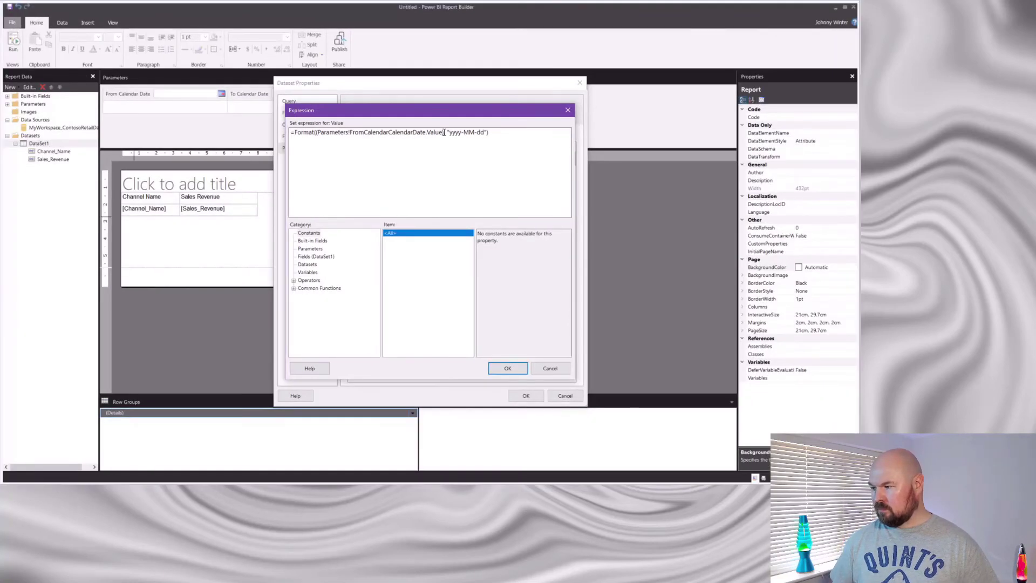
left_click(507, 368)
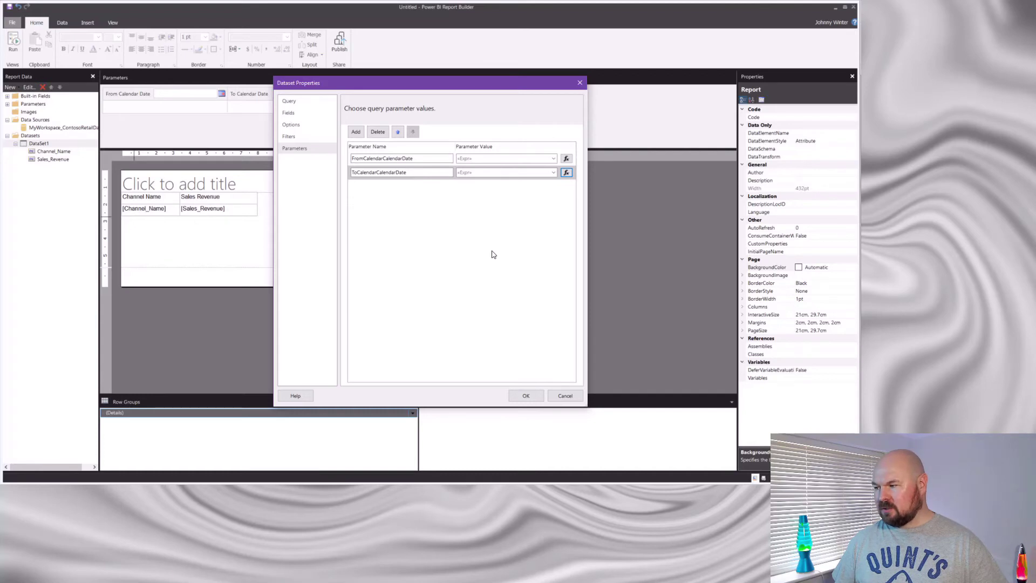
left_click(525, 397)
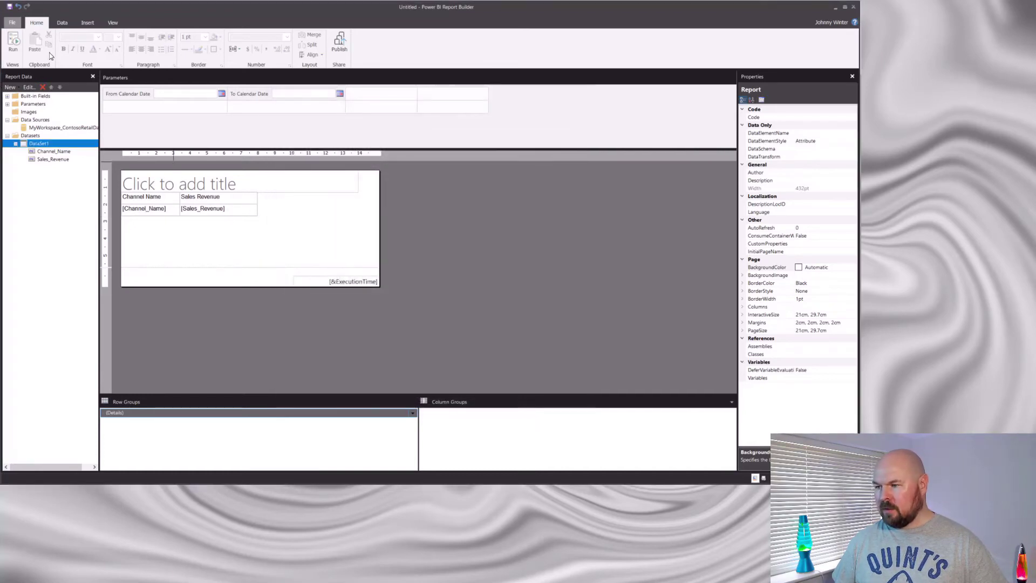
Step: Rerun the report with From Calendar Date 01/06/2021 and To Calendar Date 30/06/2021 to test the formatted parameters
left_click(15, 45)
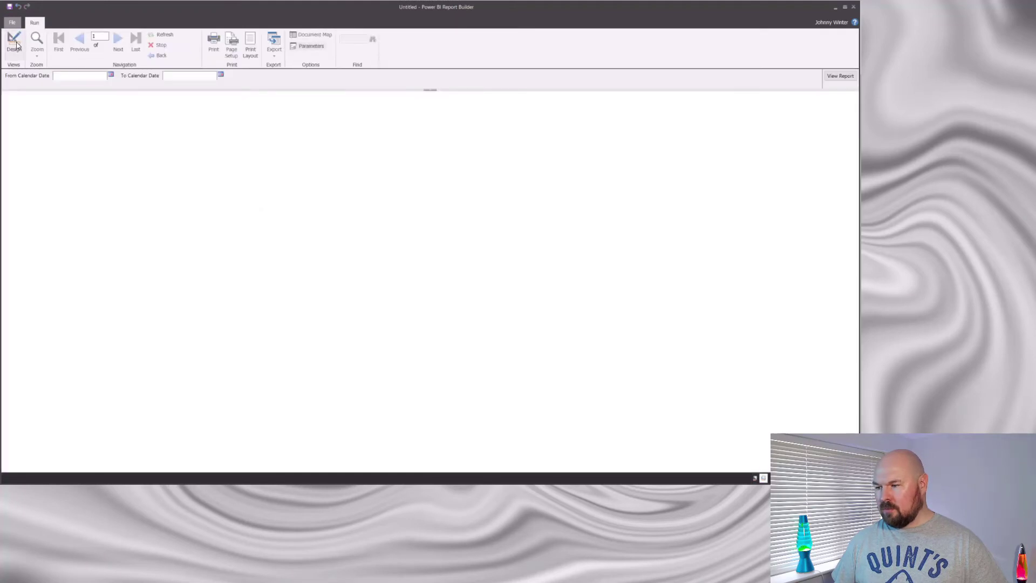
left_click(110, 75)
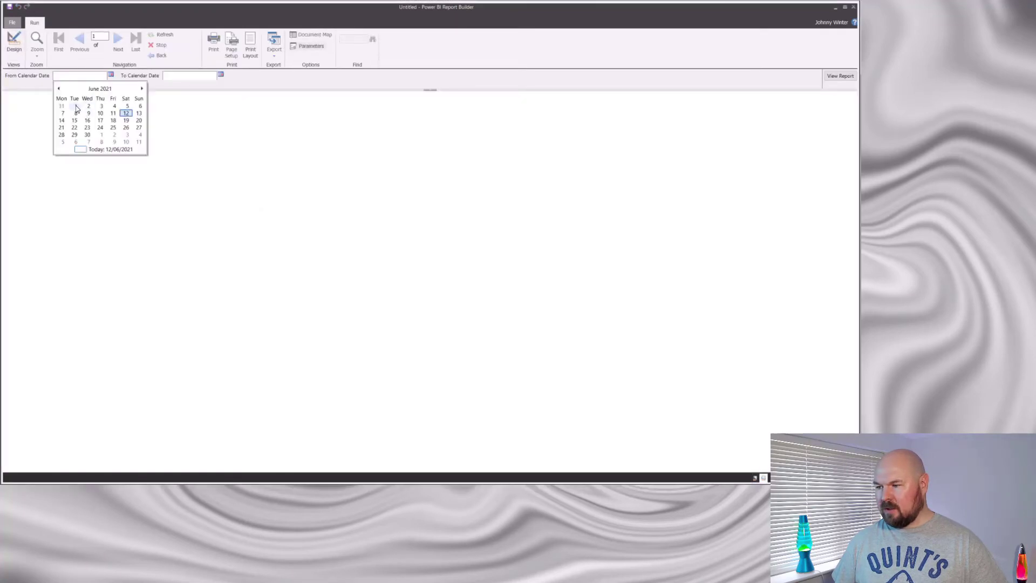
left_click(74, 107)
left_click(220, 76)
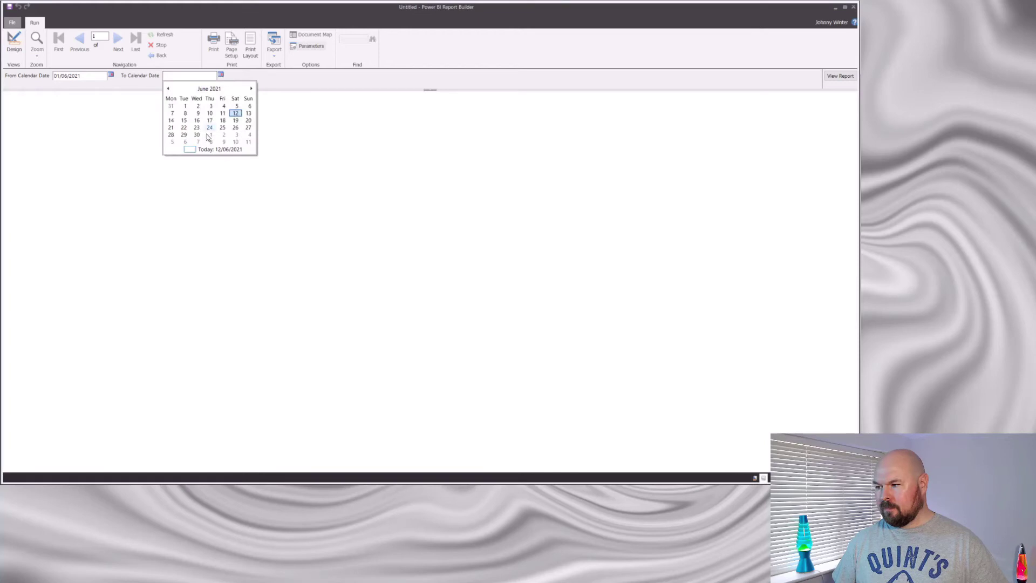
left_click(194, 141)
left_click(840, 76)
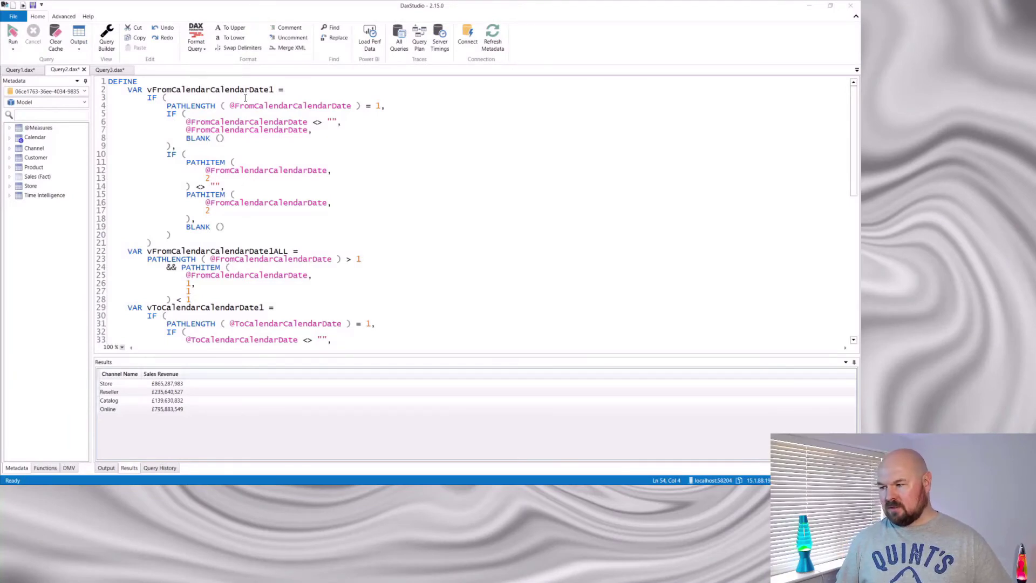
Step: Switch to DAX Studio and review the date-range query from its parameter variables through its SUMMARIZECOLUMNS filter
scroll(254, 144, "down", 14)
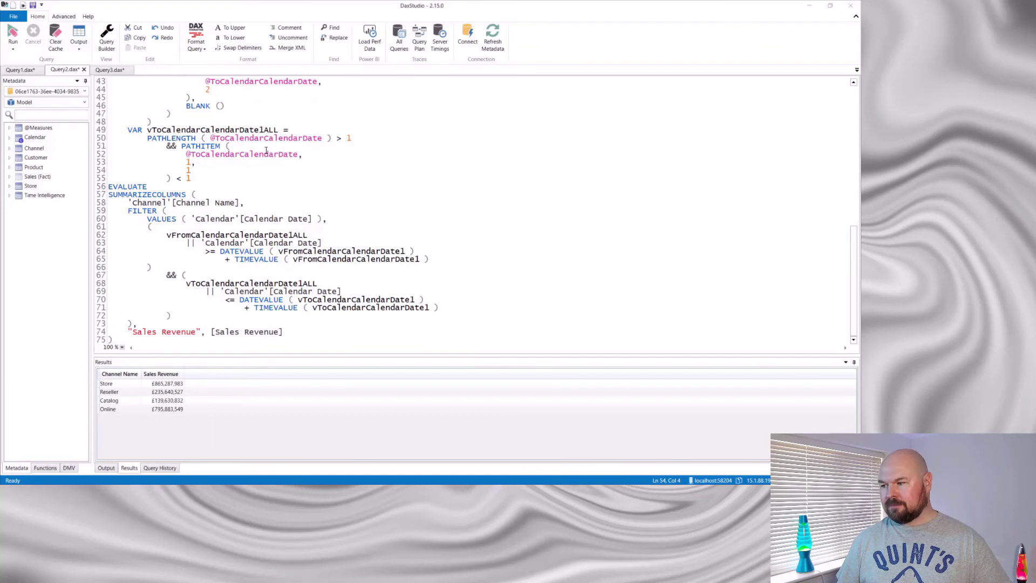
scroll(266, 150, "up", 14)
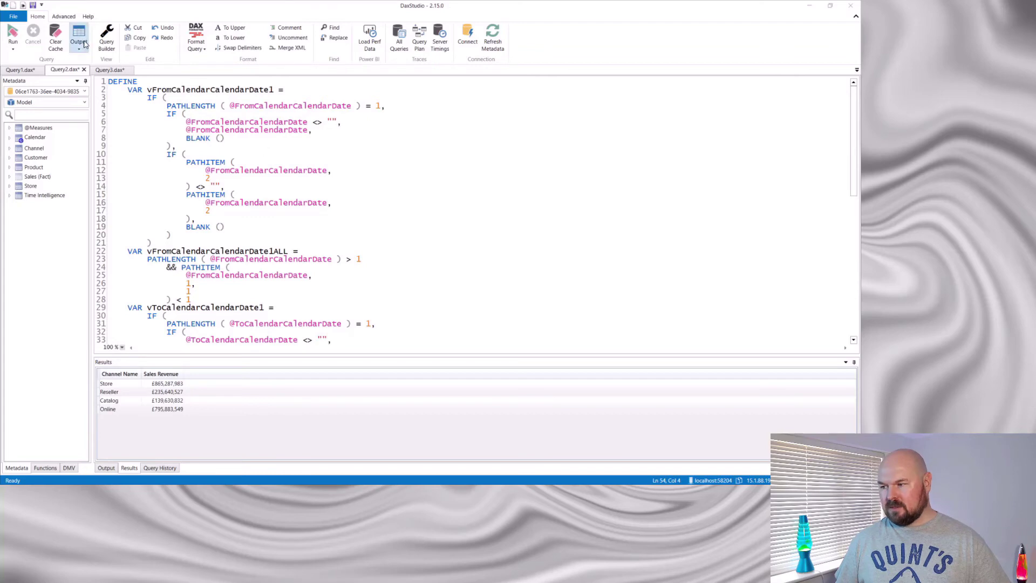
Step: Copy the entire CALCULATETABLE query from Query3.dax, which filters Calendar Date directly by the from and to date parameters
left_click(111, 71)
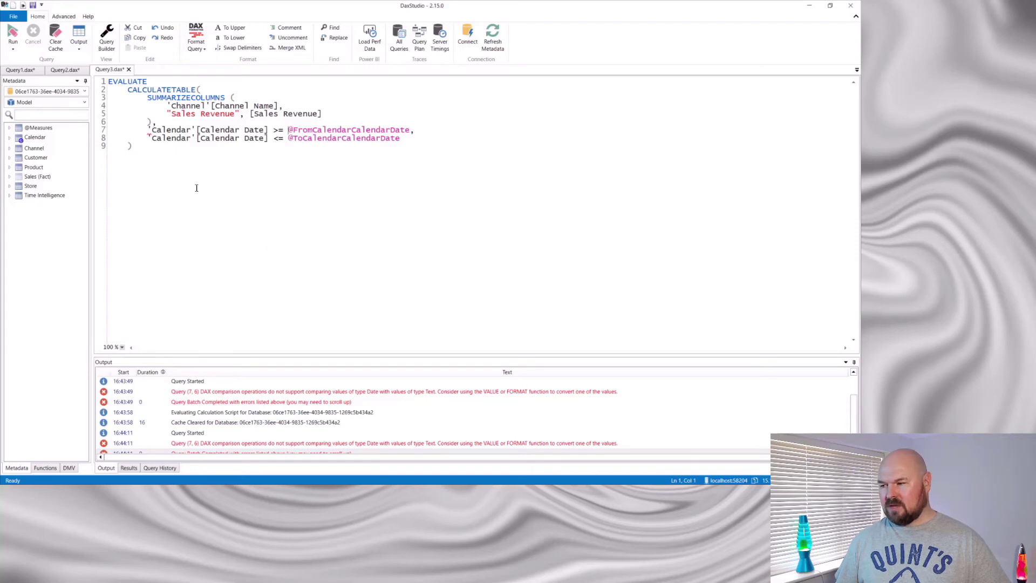
left_click_drag(137, 147, 106, 81)
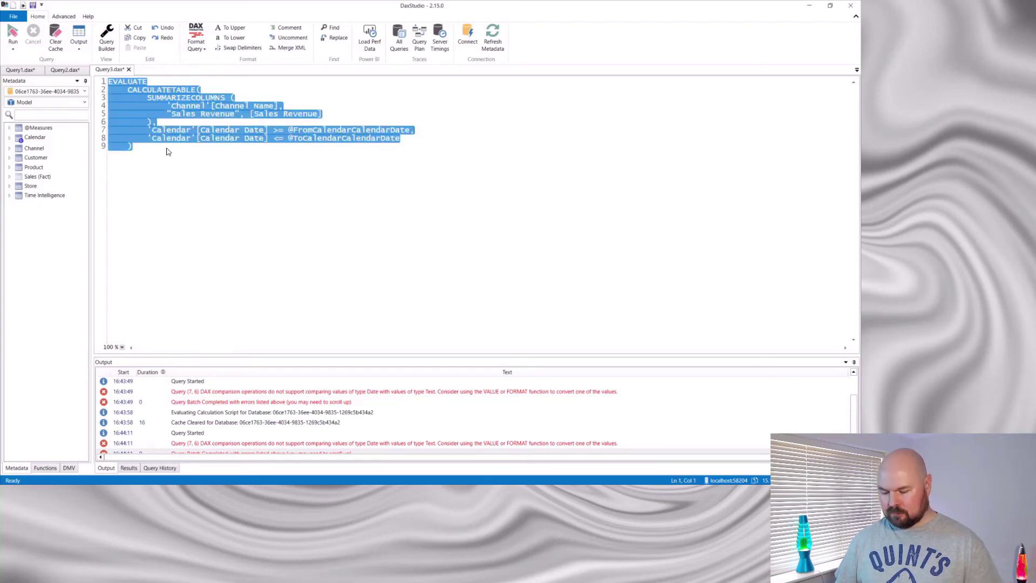
key("ctrl+c")
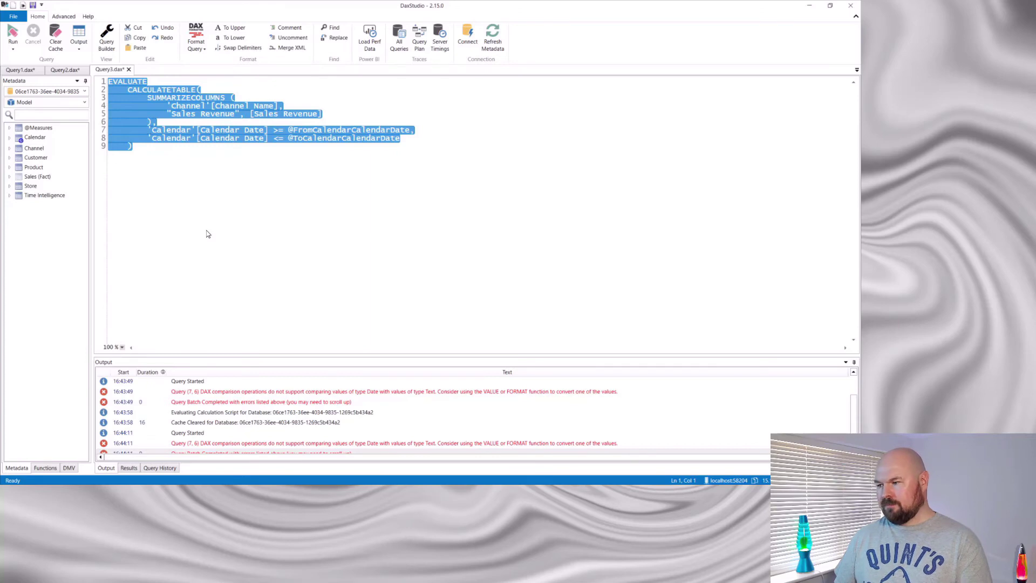
Step: Switch to Power BI Report Builder and replace DataSet1's entire query text with the copied CALCULATETABLE query, accepting the dataset properties
key("alt+Tab")
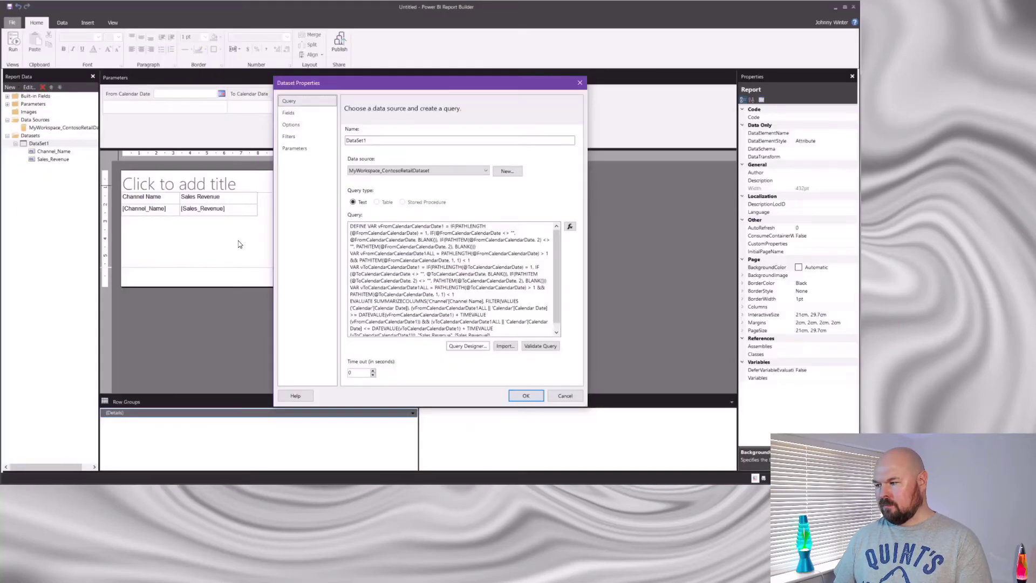
left_click(383, 266)
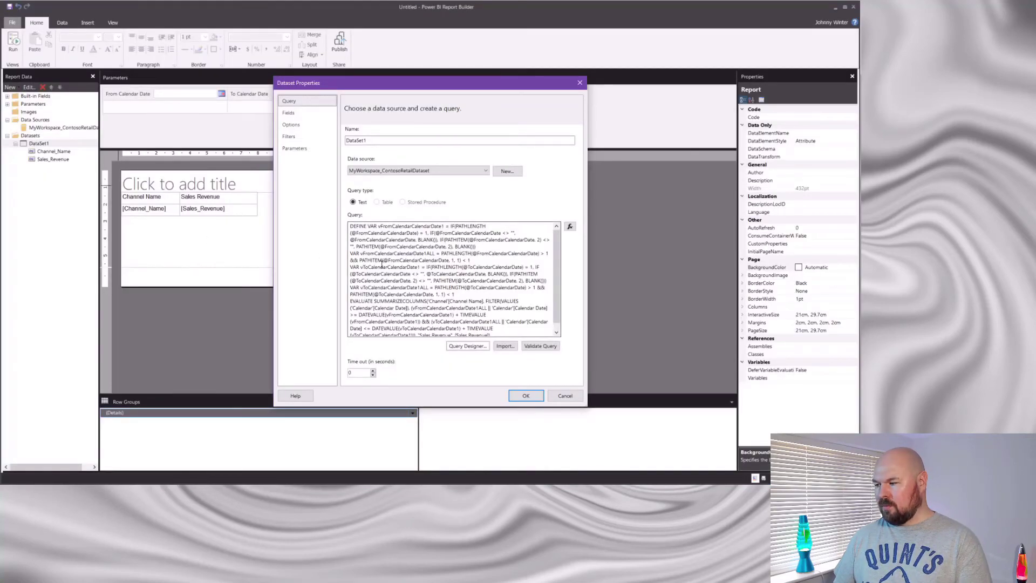
left_click_drag(350, 226, 604, 375)
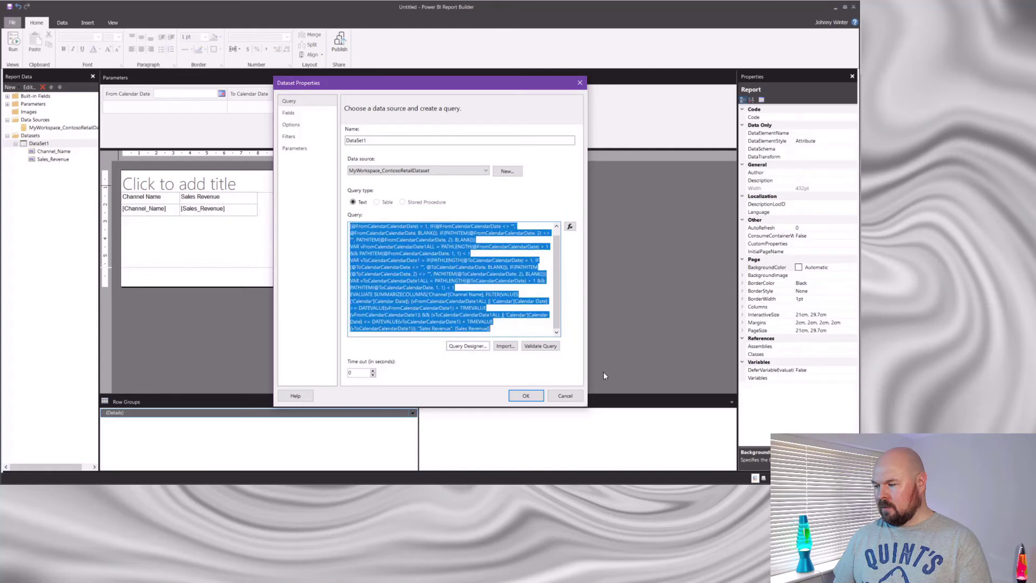
key("Delete")
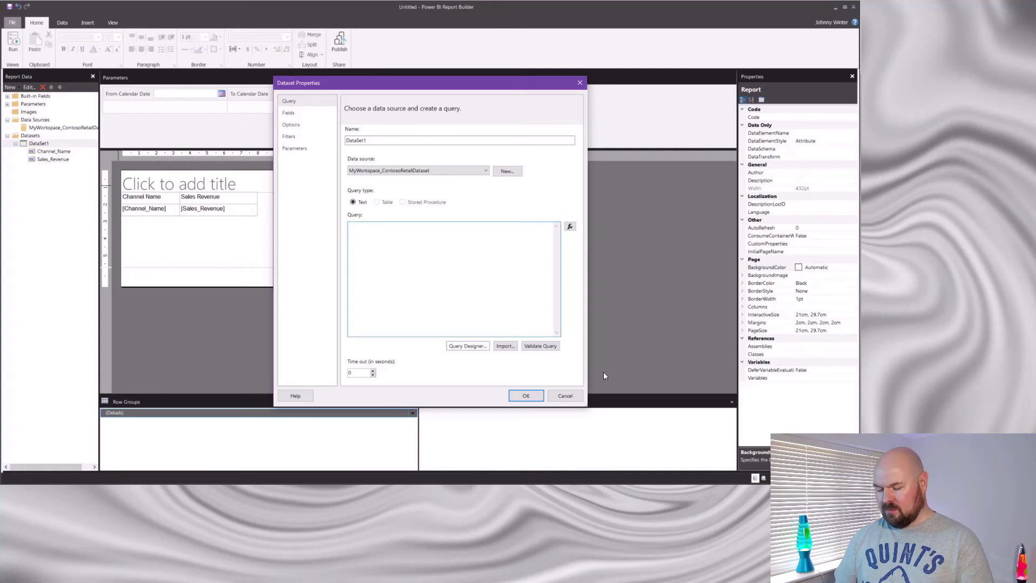
key("ctrl+v")
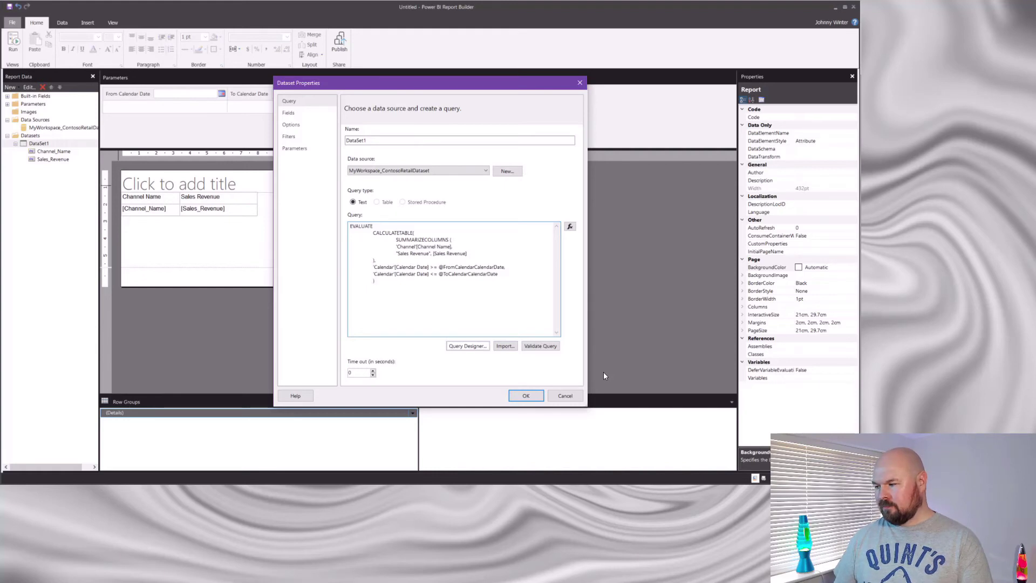
left_click(527, 396)
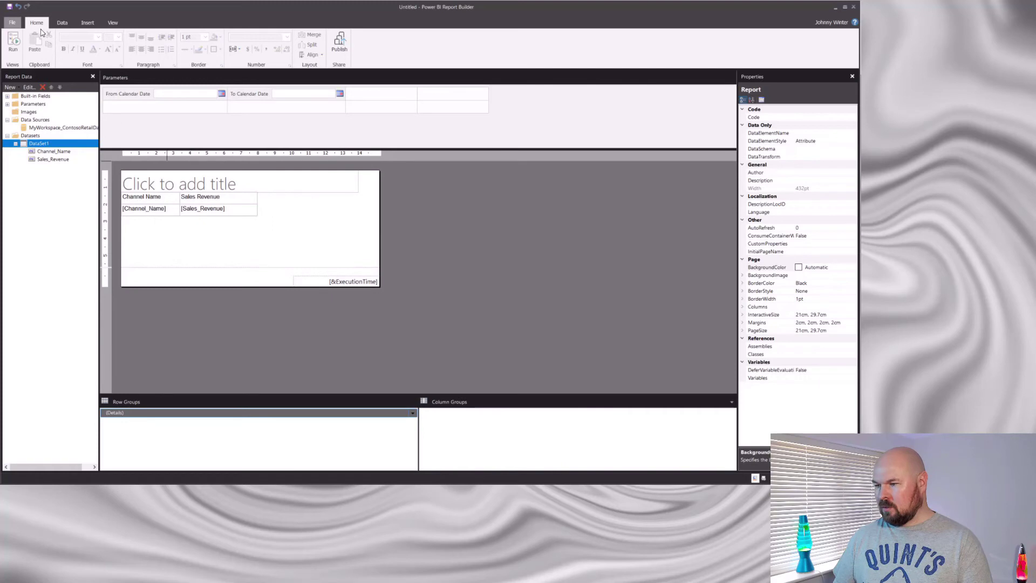
Step: Run the report with From Calendar Date 01/06/2021 and To Calendar Date 30/06/2021 to test the replaced CALCULATETABLE query
left_click(13, 42)
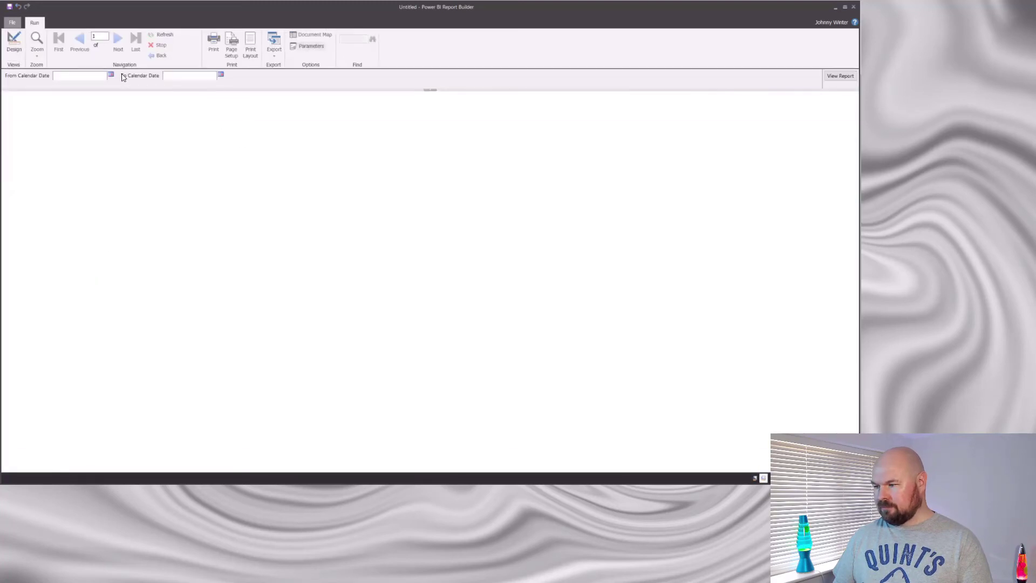
left_click(111, 76)
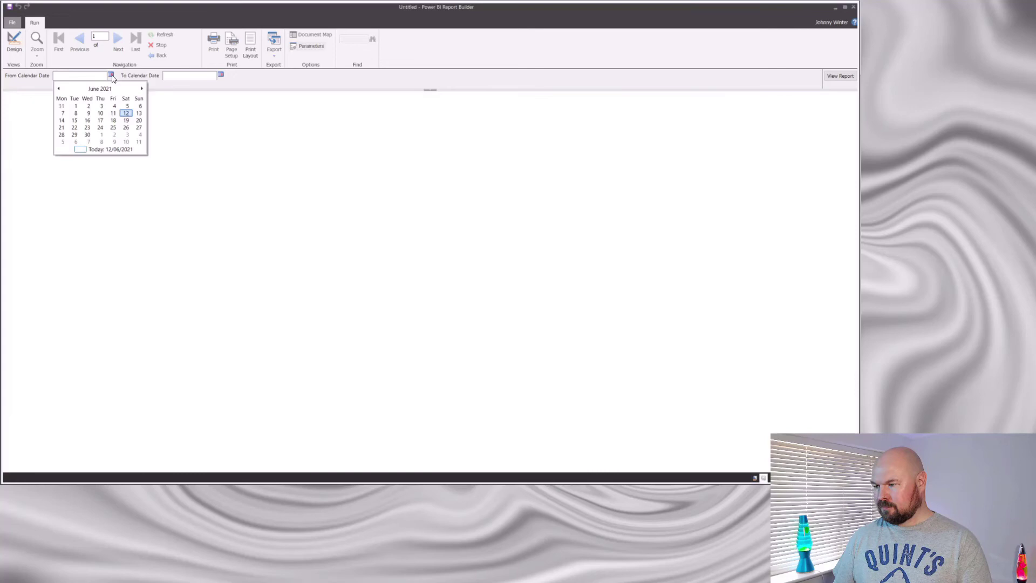
left_click(76, 106)
left_click(221, 76)
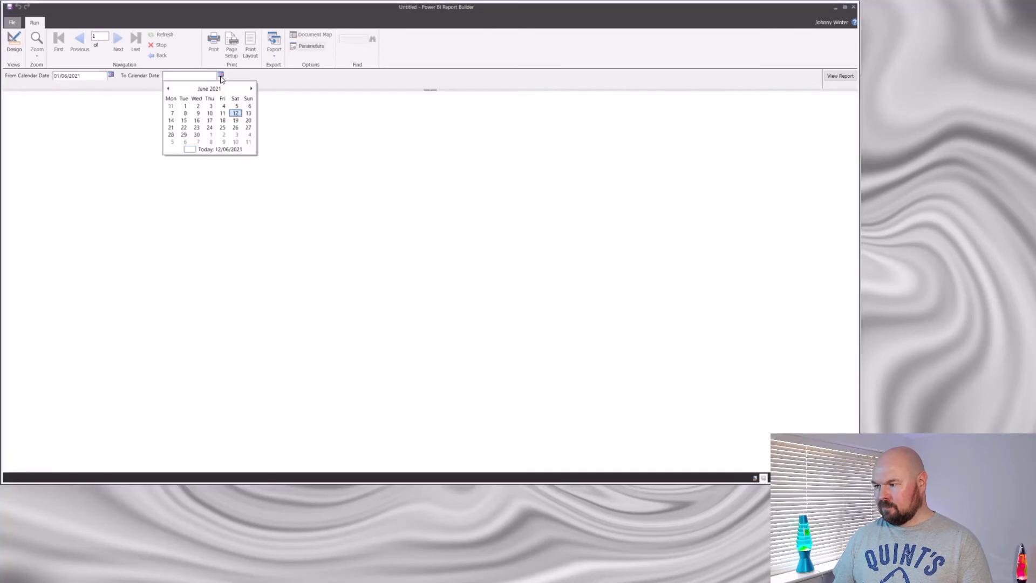
left_click(197, 134)
left_click(846, 79)
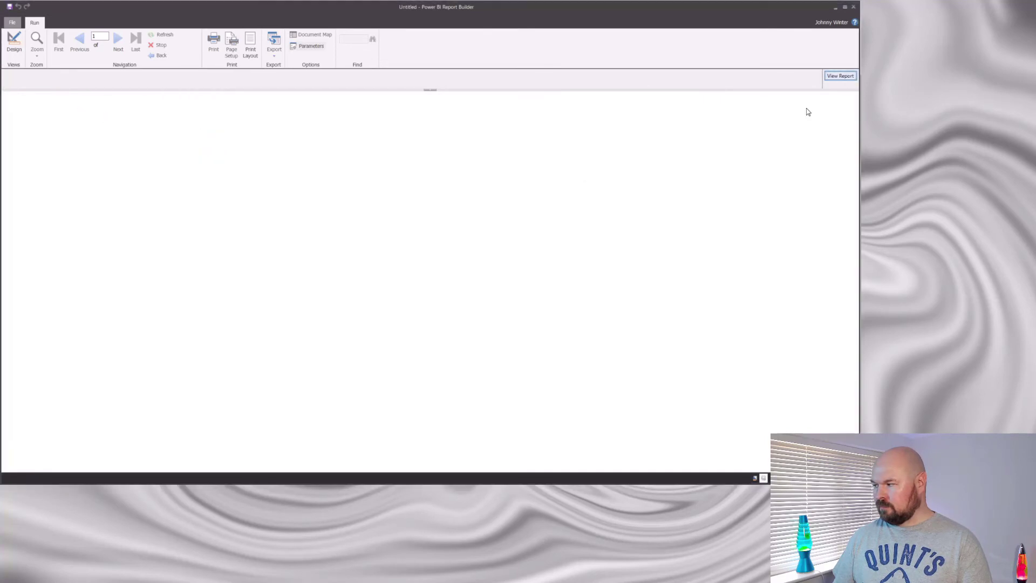